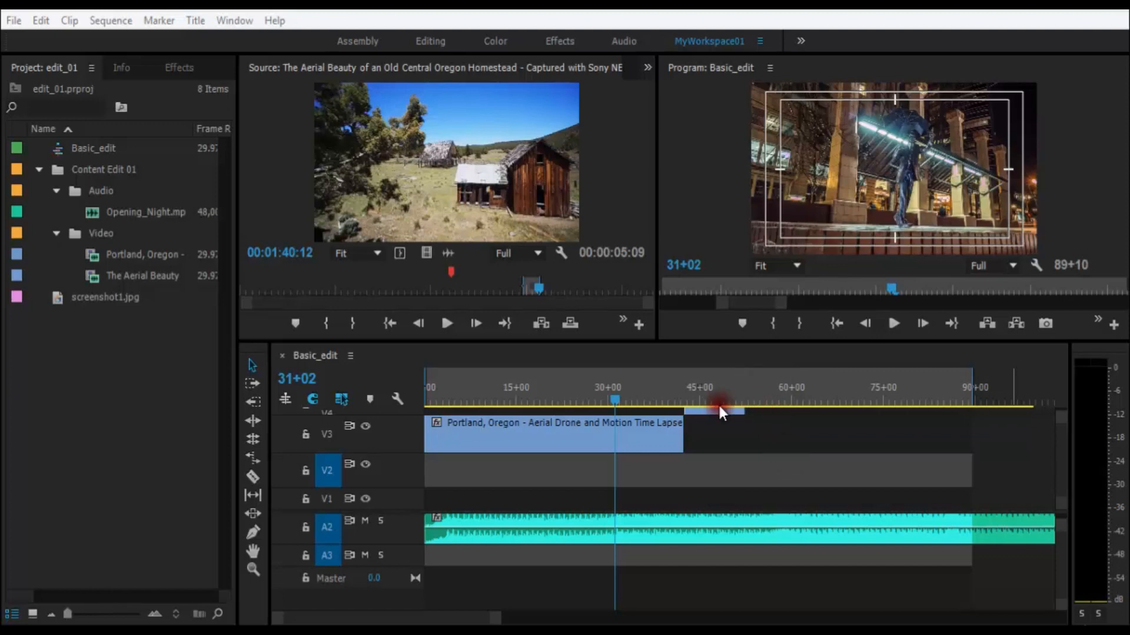
Step: Switch the Basic_edit timeline's time display to frames and scrub the playhead to about frame 1194
click(580, 477)
click(334, 398)
ctrl+click(305, 379)
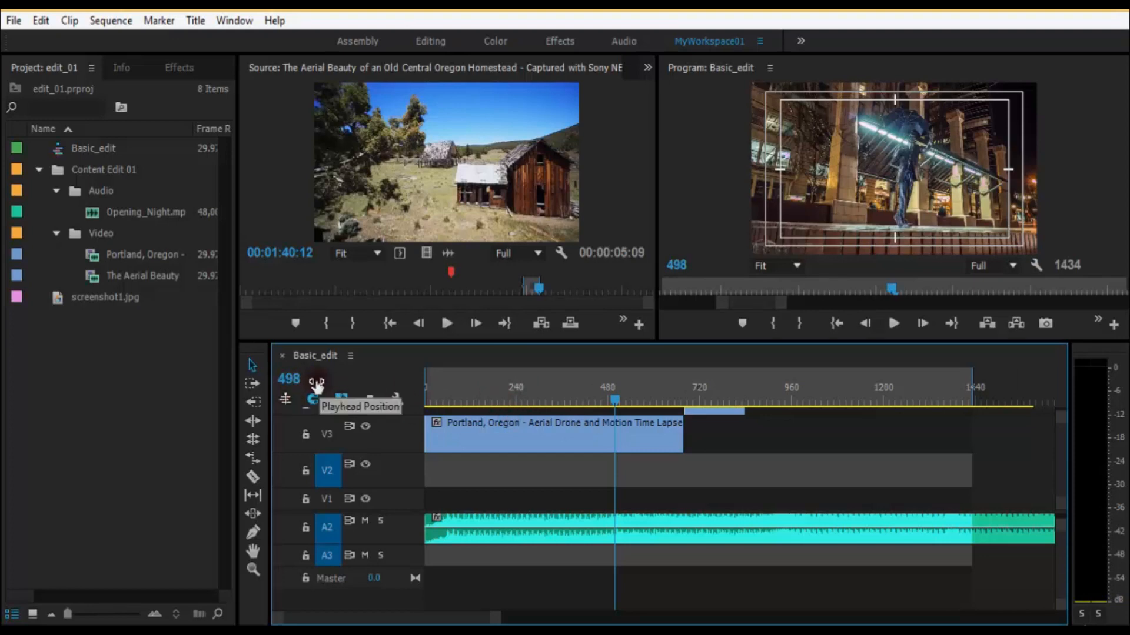
drag(610, 394, 936, 395)
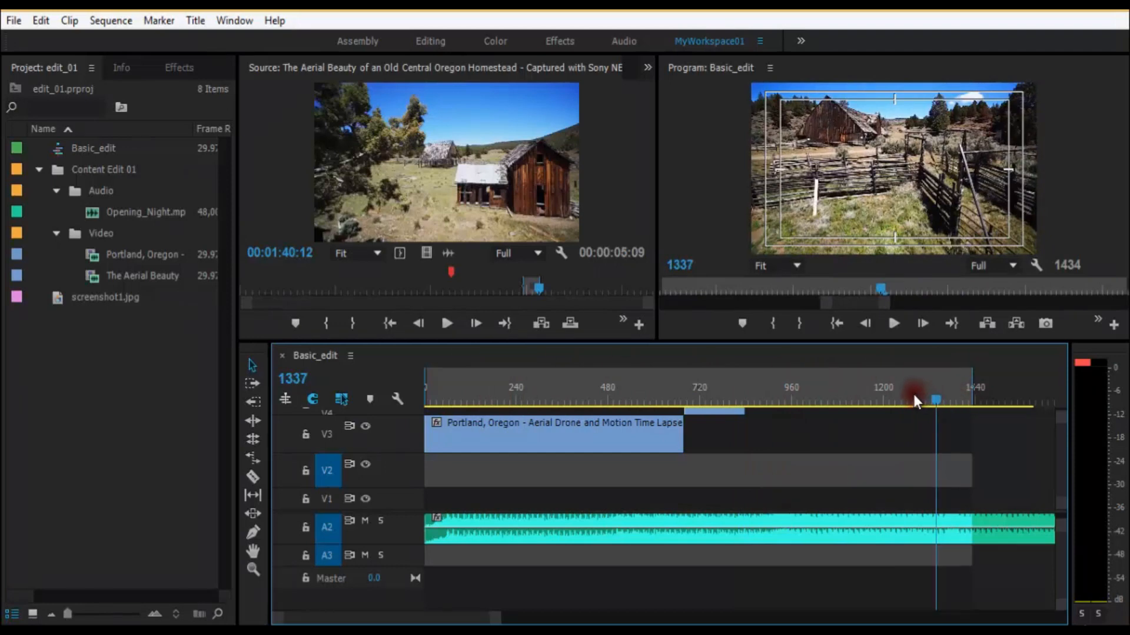
drag(914, 396, 881, 398)
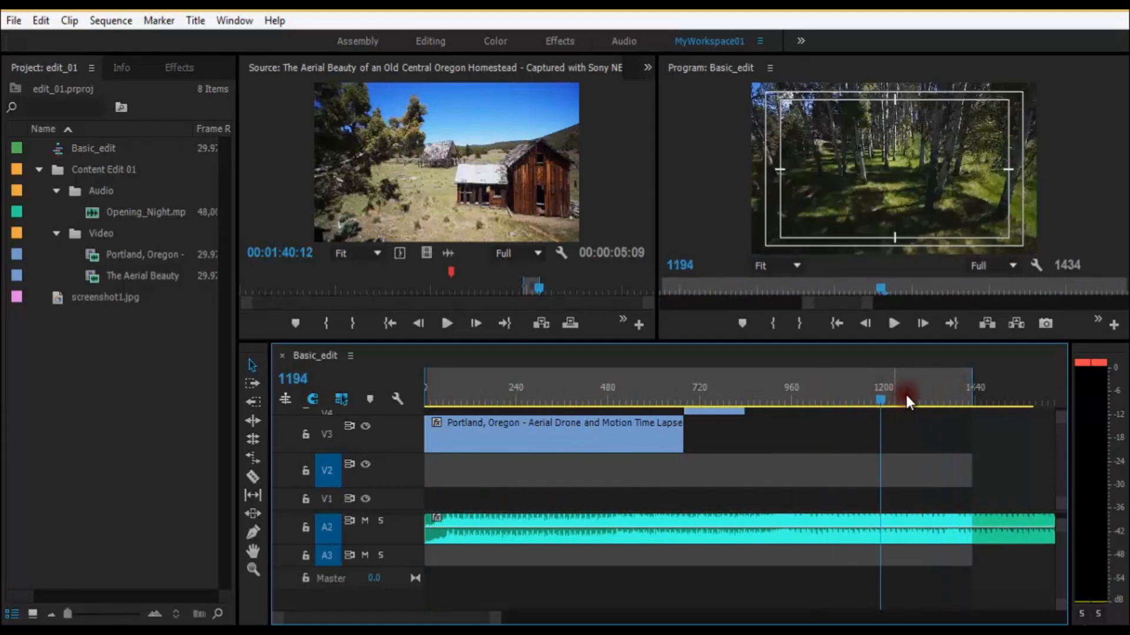
Step: Switch the timeline's time display to drop-frame timecode and scrub the playhead to about 00;00;44;10
ctrl+click(301, 382)
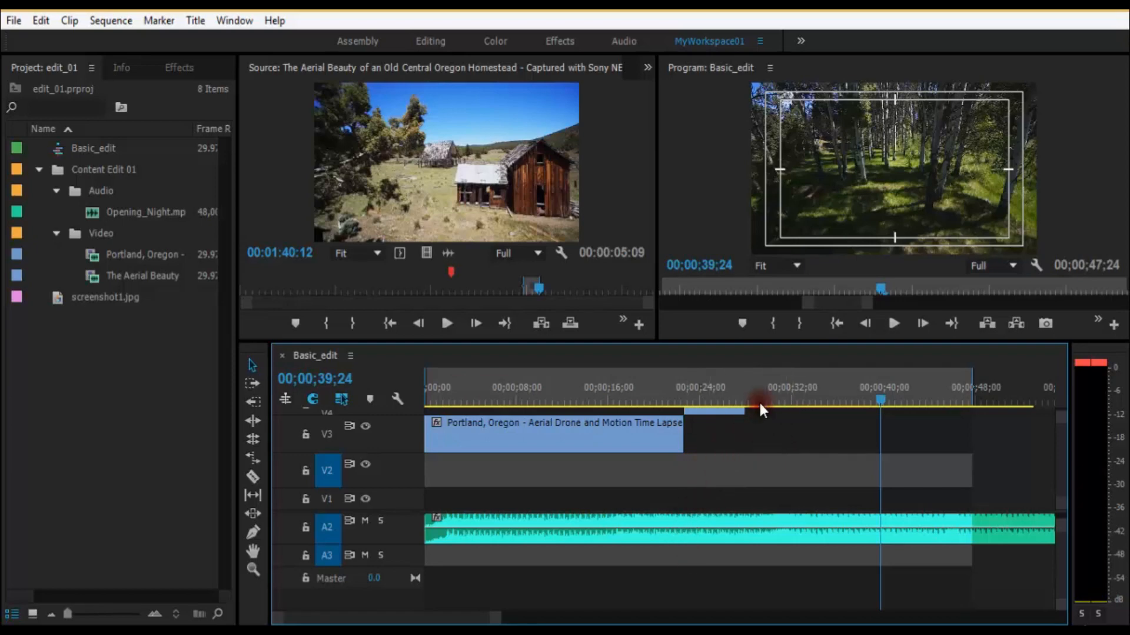
key(ctrl+s)
drag(729, 391, 931, 399)
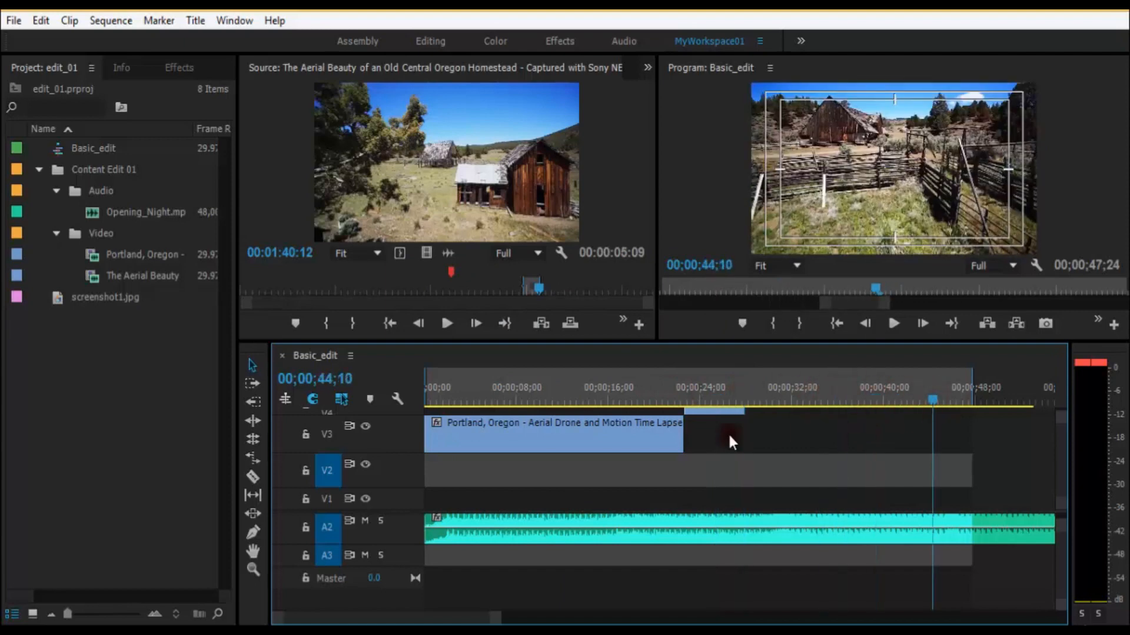
Step: Turn off snapping, try moving the Portland clip from V3 down to the middle of V2, and undo the move
click(316, 399)
click(627, 441)
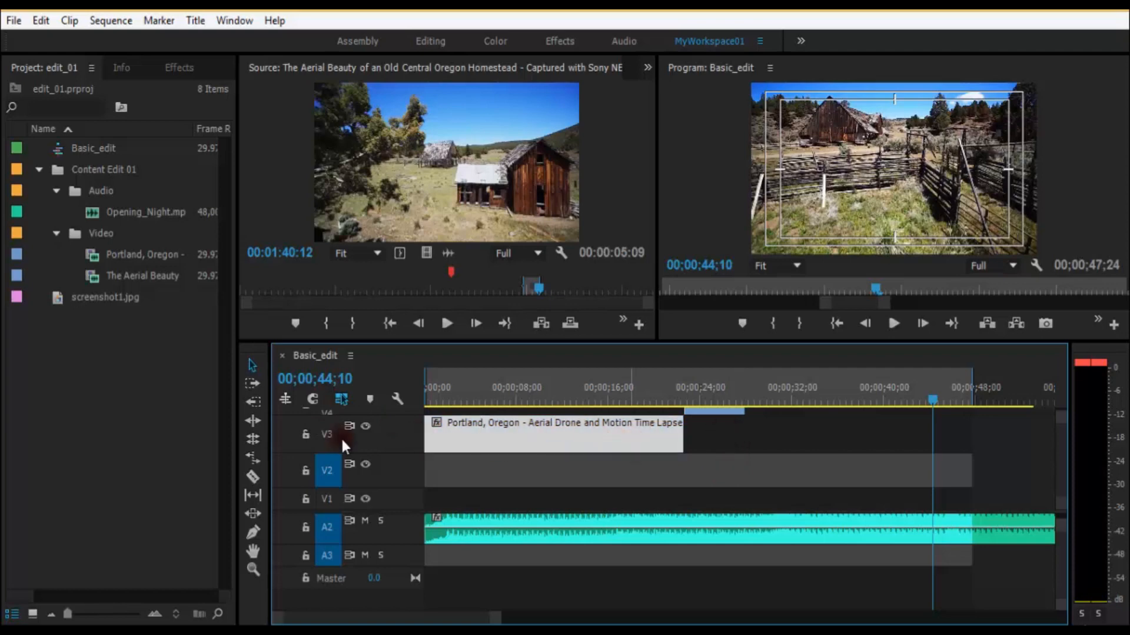
mouse_move(678, 443)
mouse_down()
mouse_move(595, 439)
mouse_move(676, 439)
mouse_move(646, 439)
mouse_move(647, 450)
mouse_move(668, 449)
mouse_move(659, 437)
mouse_move(729, 435)
mouse_move(603, 437)
mouse_move(751, 471)
mouse_up()
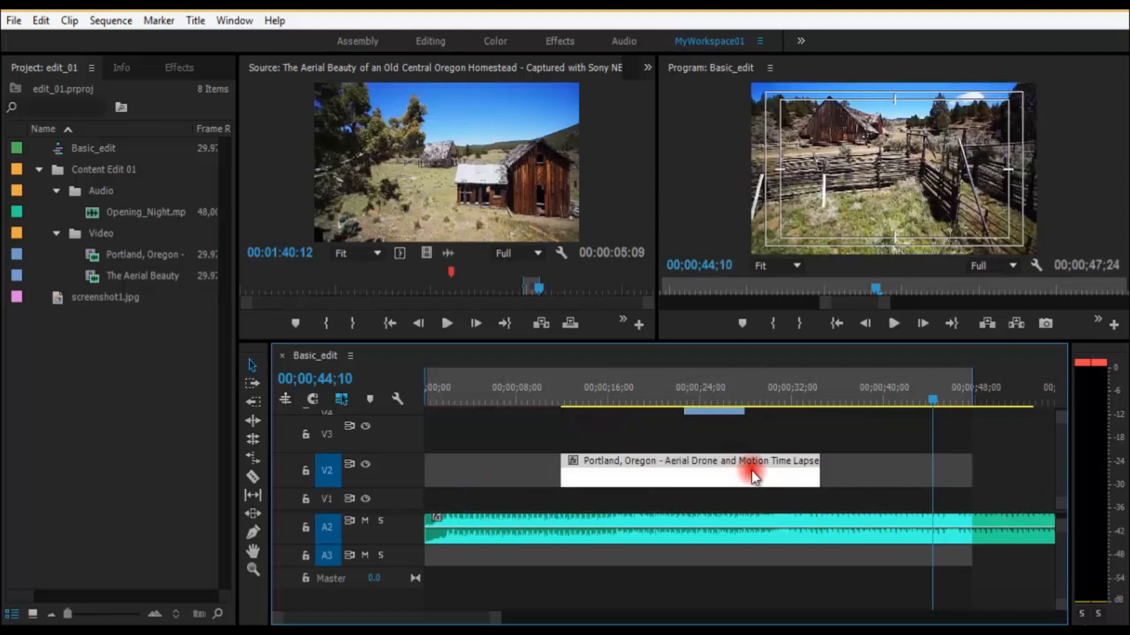
key(ctrl+z)
Step: Turn timeline snapping back on and move the playhead to about 00;00;02;14
click(662, 397)
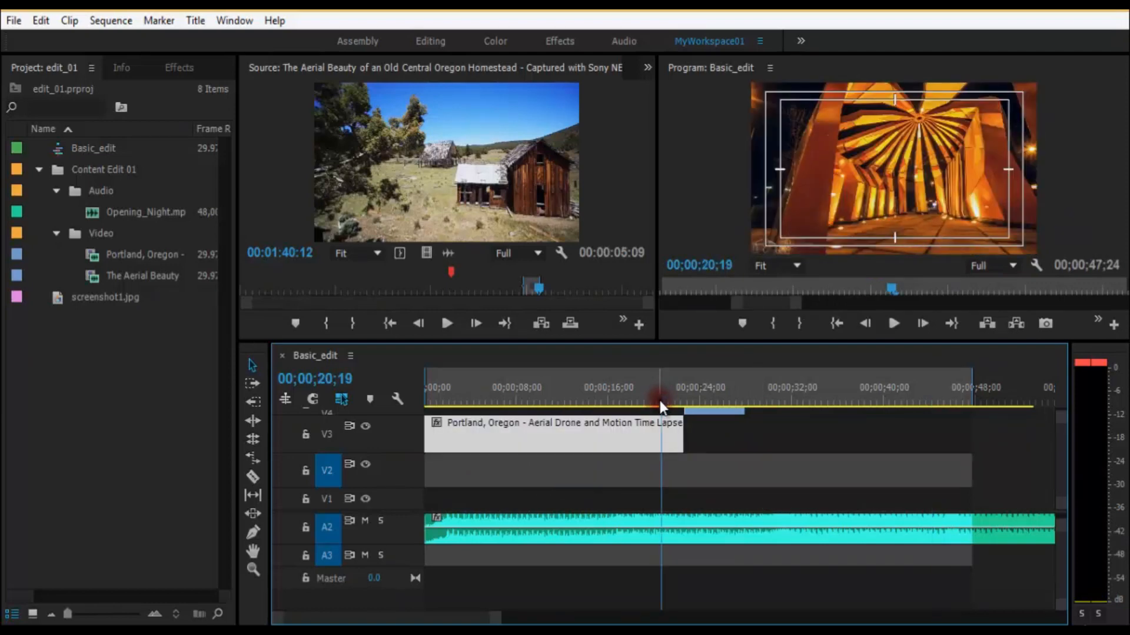
click(669, 426)
click(513, 454)
drag(531, 423, 545, 449)
drag(583, 387, 453, 390)
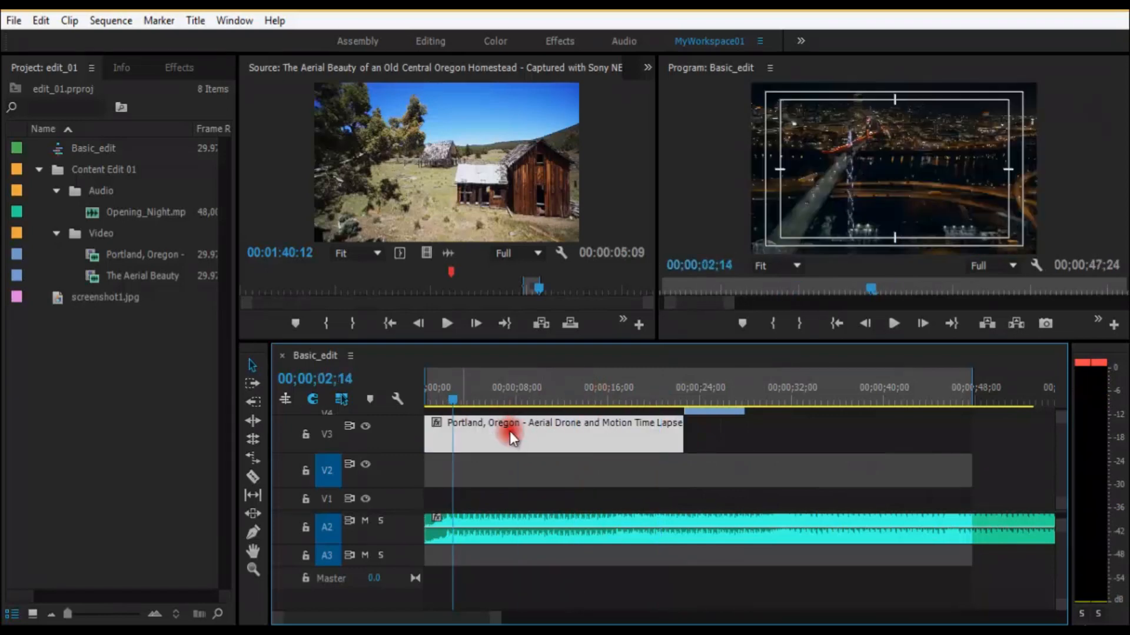
Step: Move the Portland clip from V3 to V2, snapping its start to the V4 clip's end at 00;00;28;00
key(minus)
drag(487, 440, 643, 467)
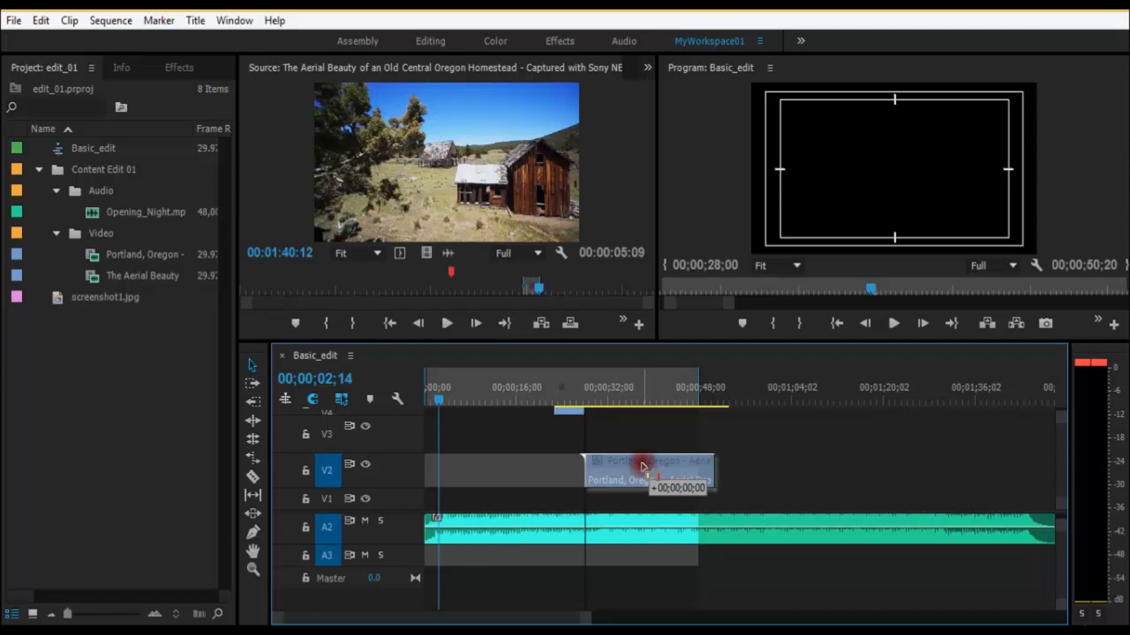
drag(643, 467, 642, 466)
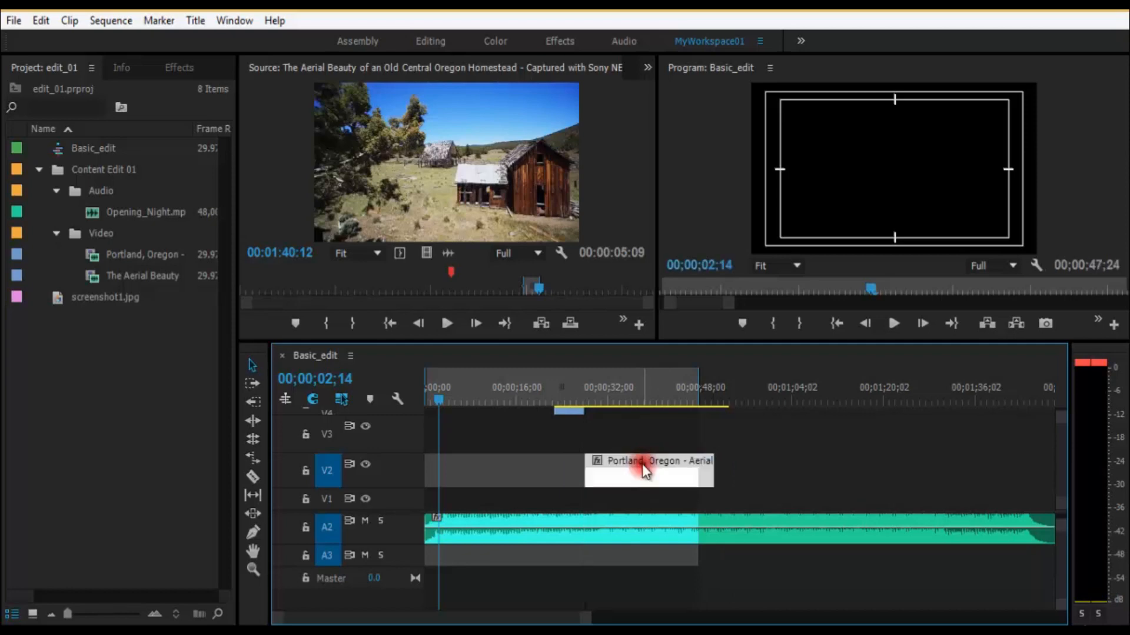
Step: Place the playhead at 00;00;27;08 and slide the Portland clip earlier on V2 until its end snaps to the sequence's out point
key(equal)
key(equal)
key(minus)
click(740, 394)
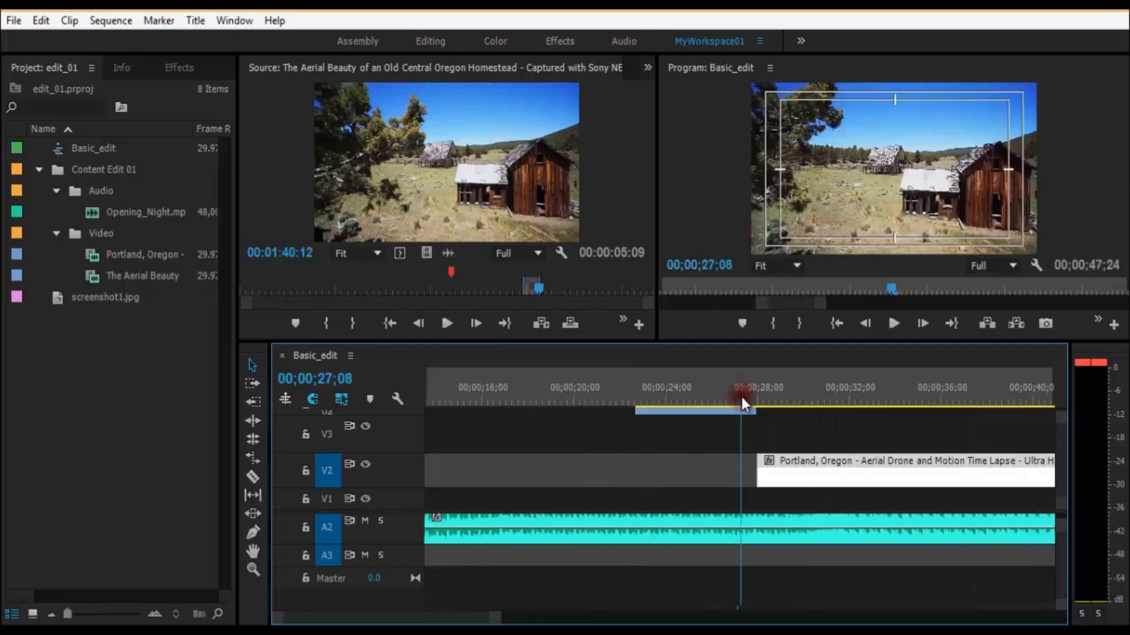
key(equal)
click(816, 464)
drag(822, 471, 685, 480)
key(minus)
key(minus)
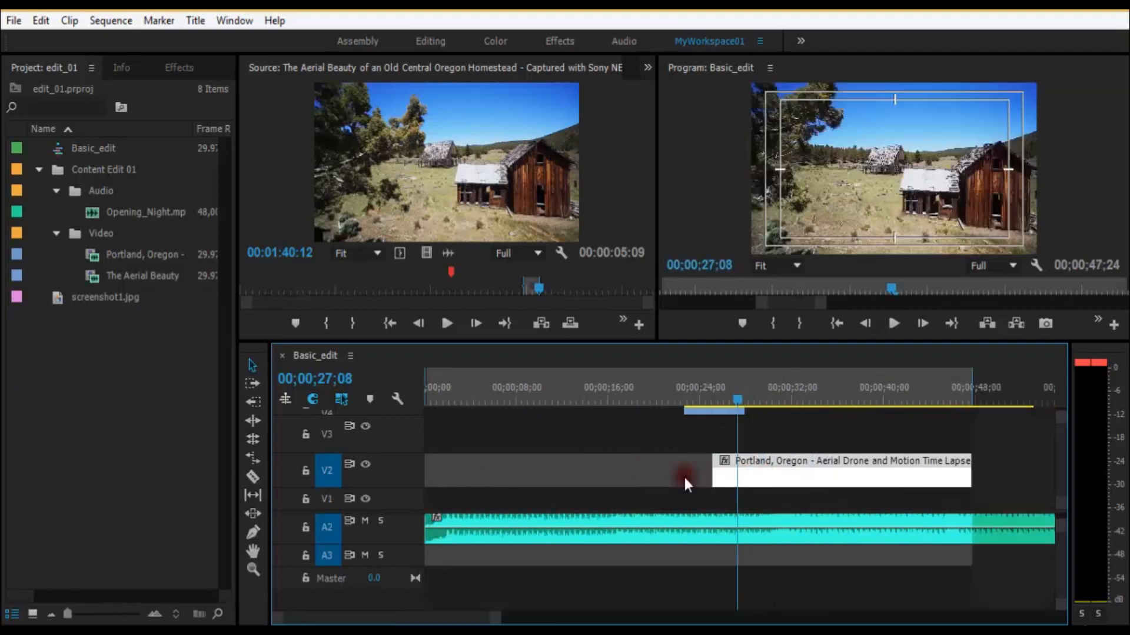
Step: Slide the Portland clip on V2 so its start snaps to the playhead at 00;00;27;08
key(minus)
key(equal)
drag(765, 466, 788, 468)
key(equal)
key(equal)
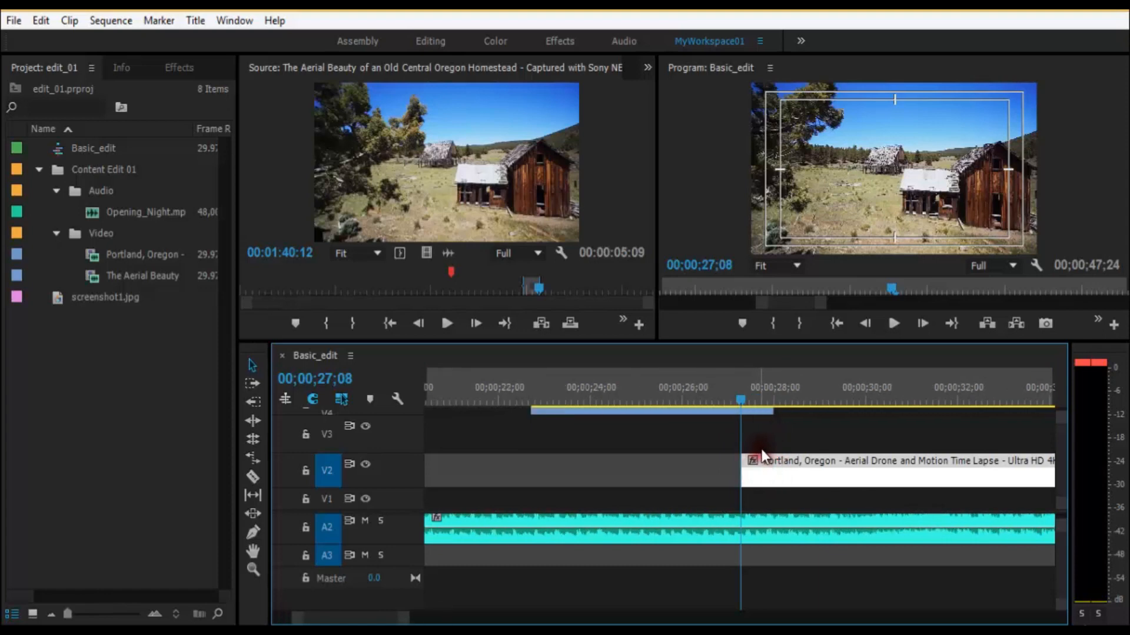
Step: Snap the Portland clip's start on V2 back to the end of the V4 clip and play the sequence across the cut
drag(732, 471, 813, 463)
key(minus)
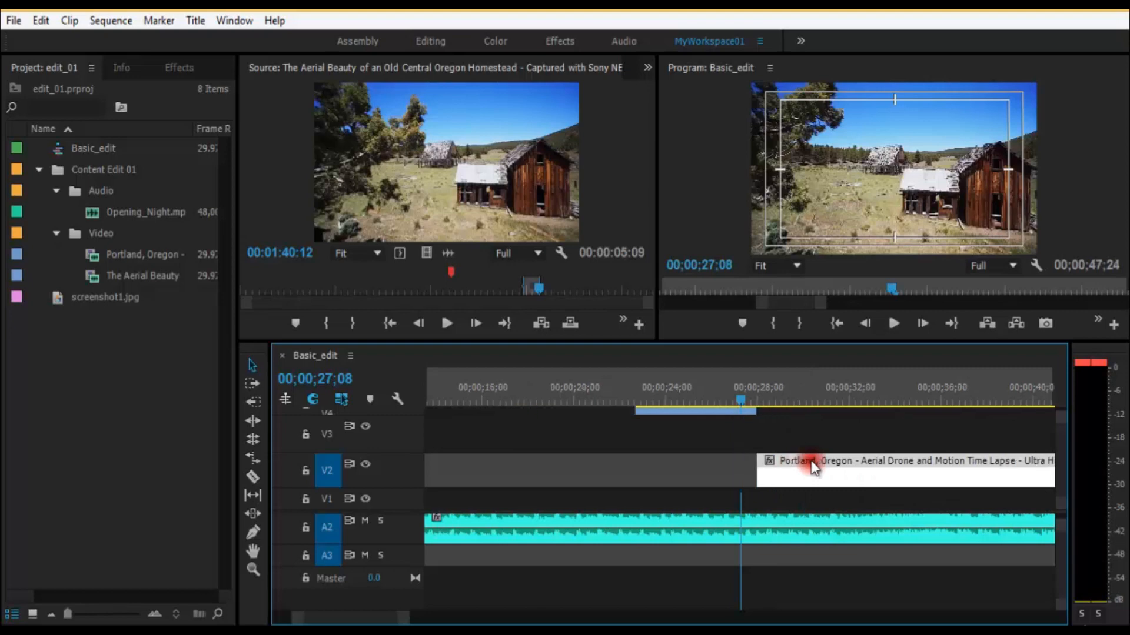
key(equal)
key(equal)
key(space)
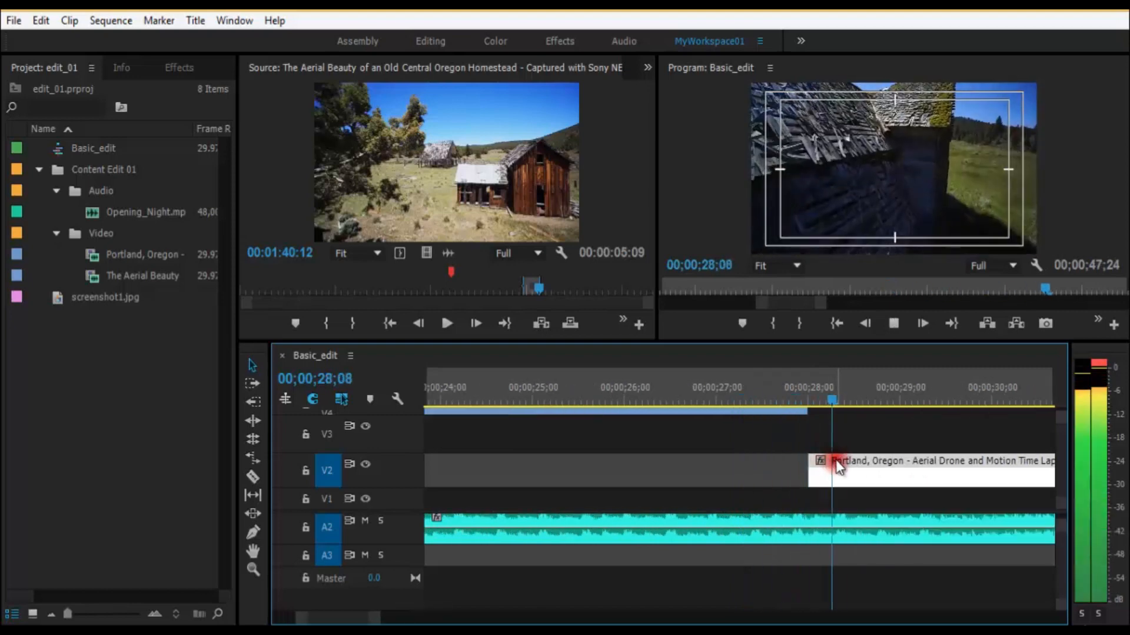
key(minus)
key(minus)
key(minus)
key(minus)
key(space)
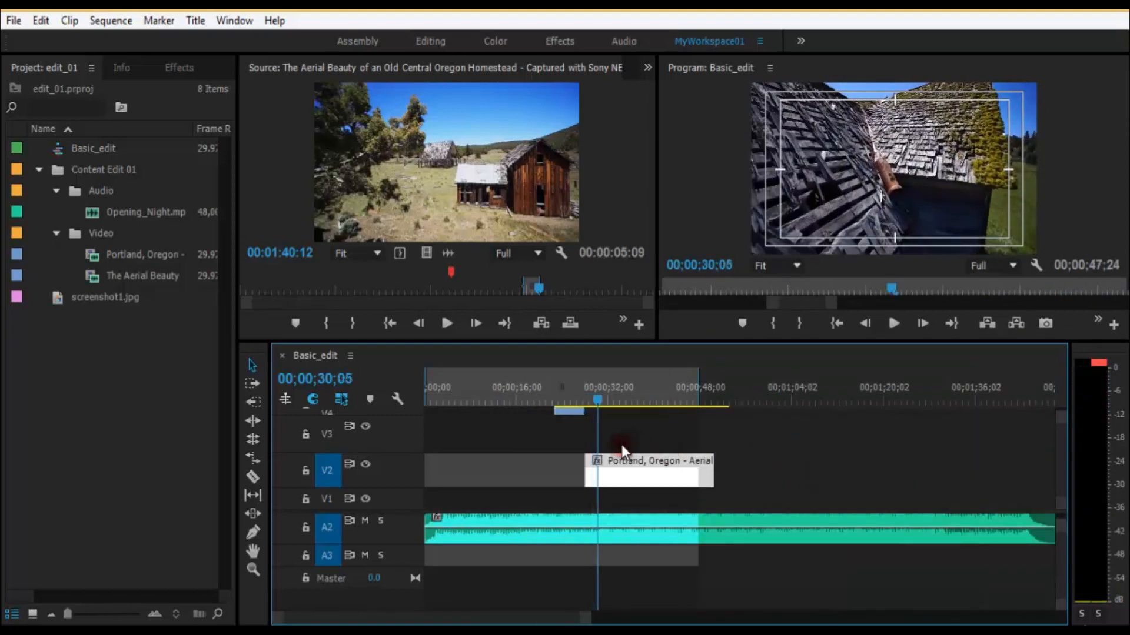
Step: Turn off the video output of track V5, which holds the Aerial Beauty clip
scroll(1063, 453, up, 3)
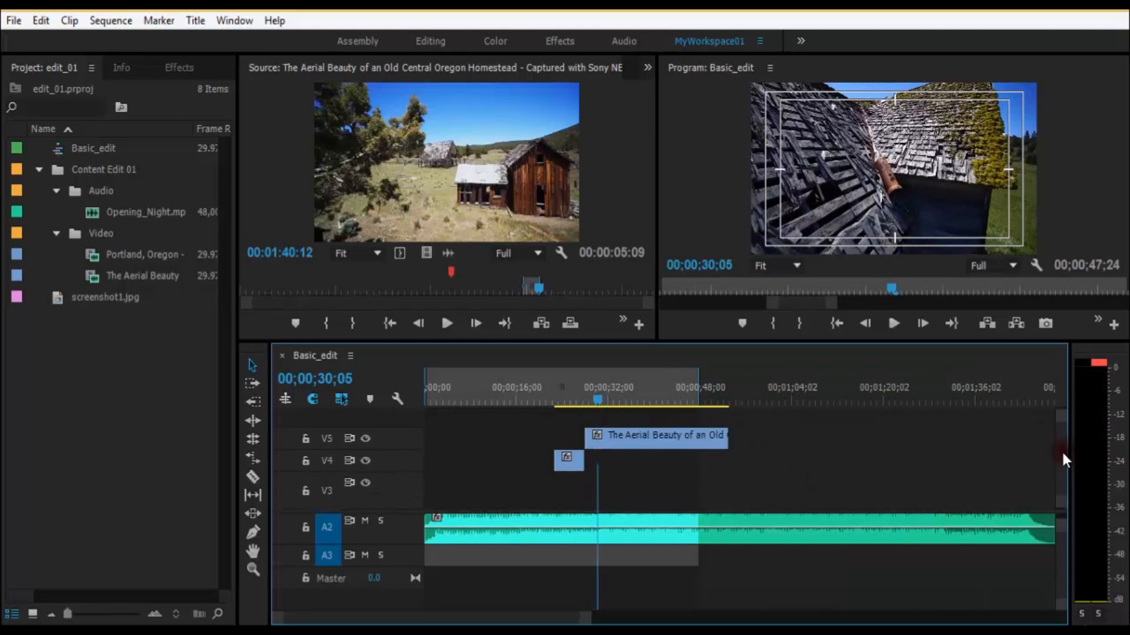
scroll(1061, 455, down, 3)
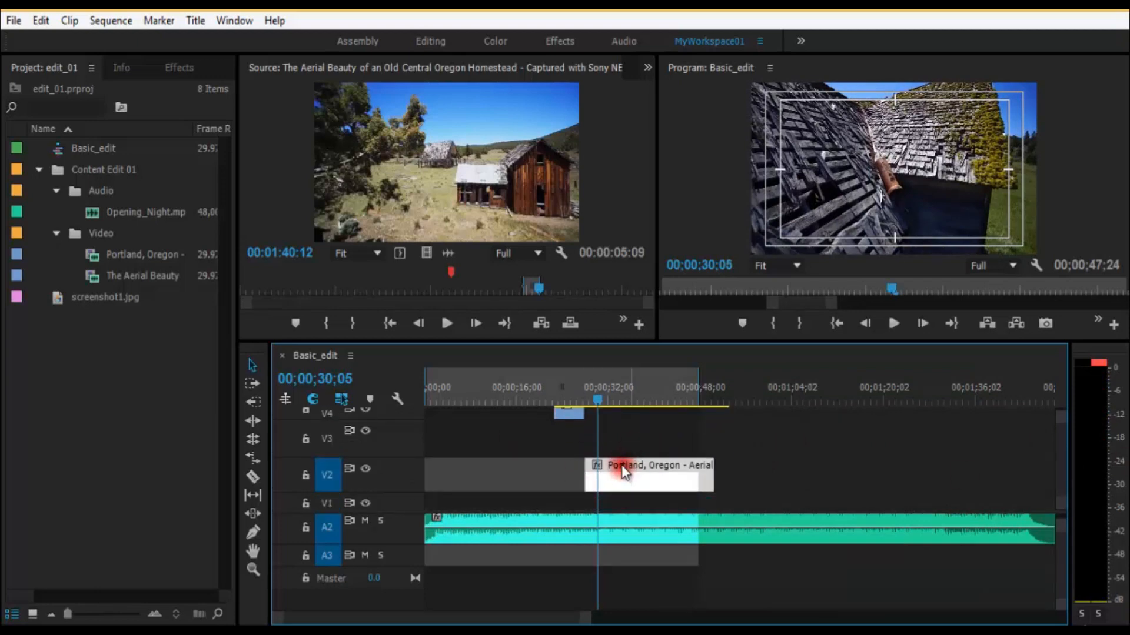
scroll(1057, 464, up, 3)
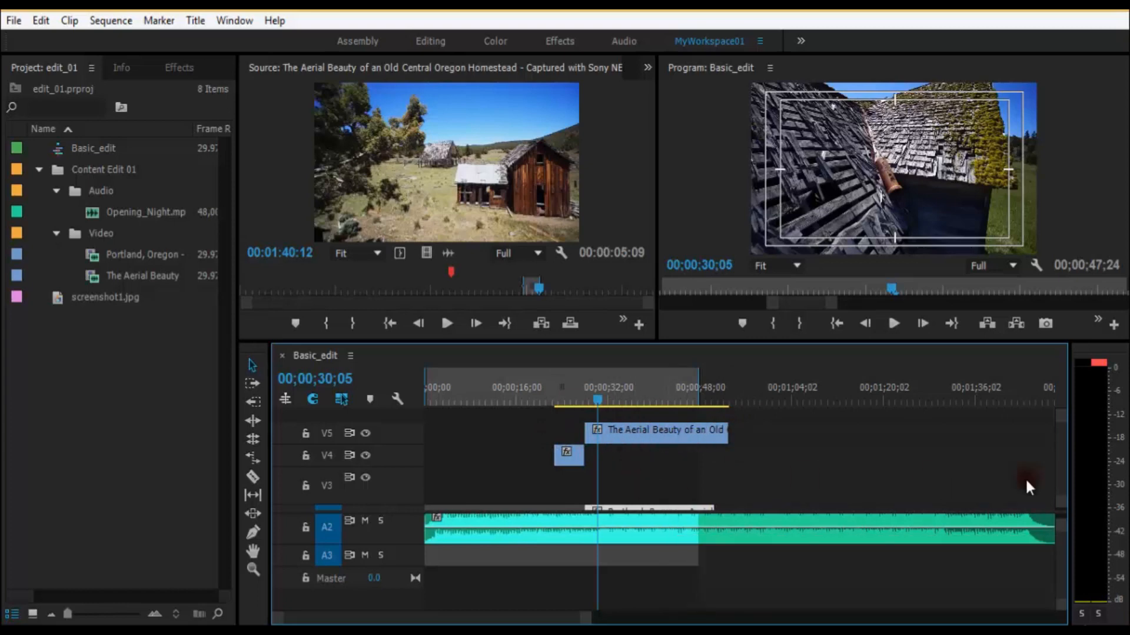
click(366, 435)
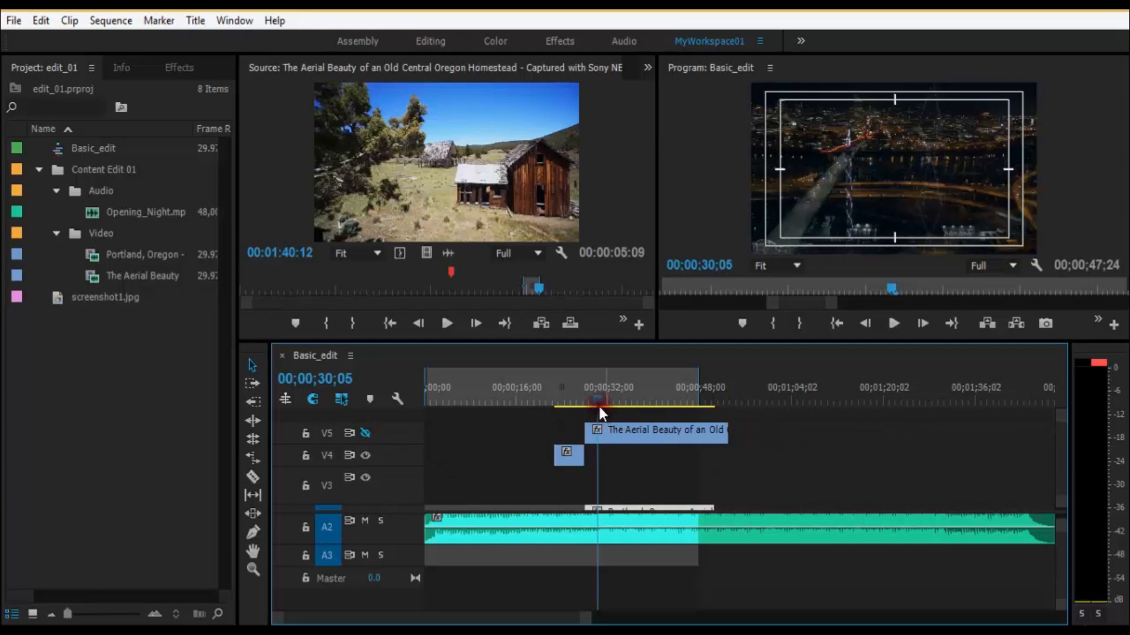
Step: Play the sequence from just before the 28-second cut to preview the Portland clip on V2
drag(599, 404, 581, 397)
key(space)
key(equal)
key(minus)
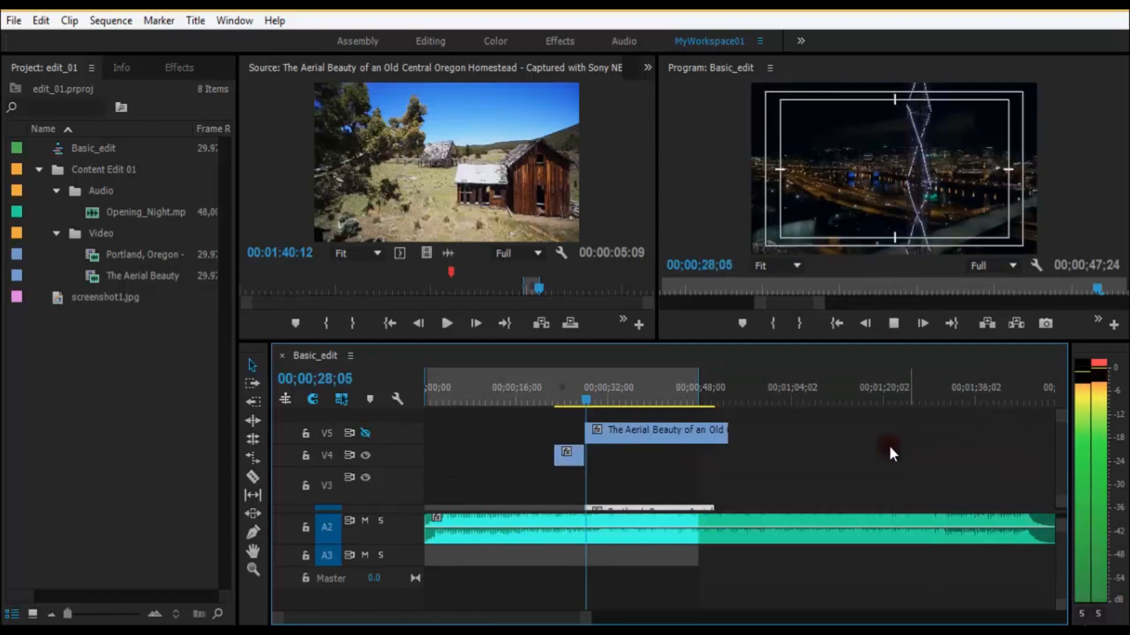
key(space)
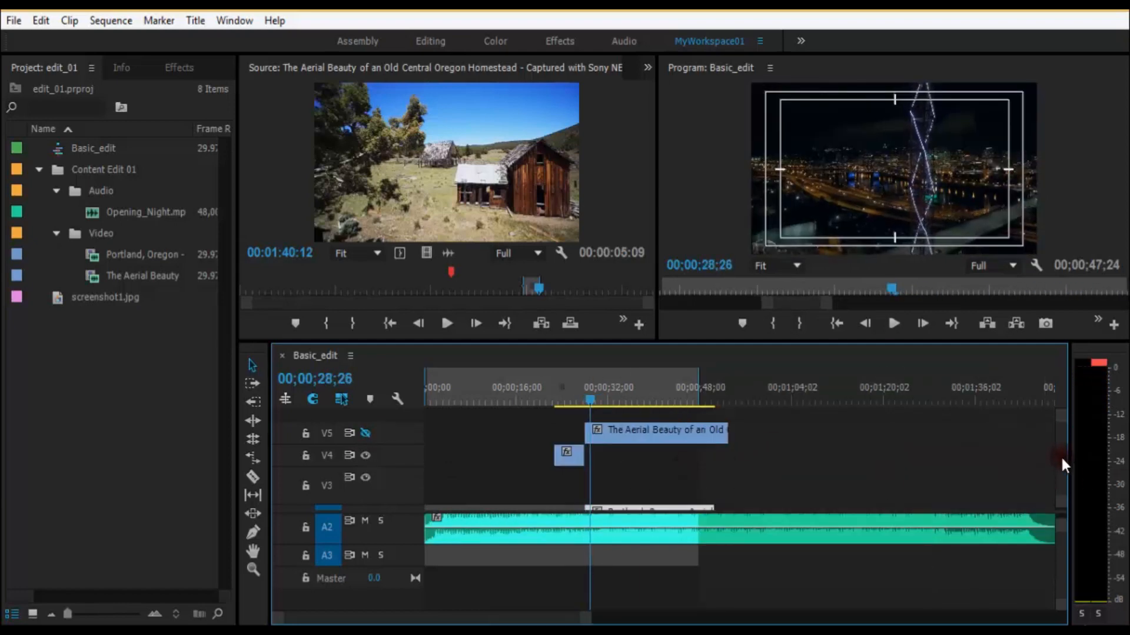
scroll(1062, 463, down, 2)
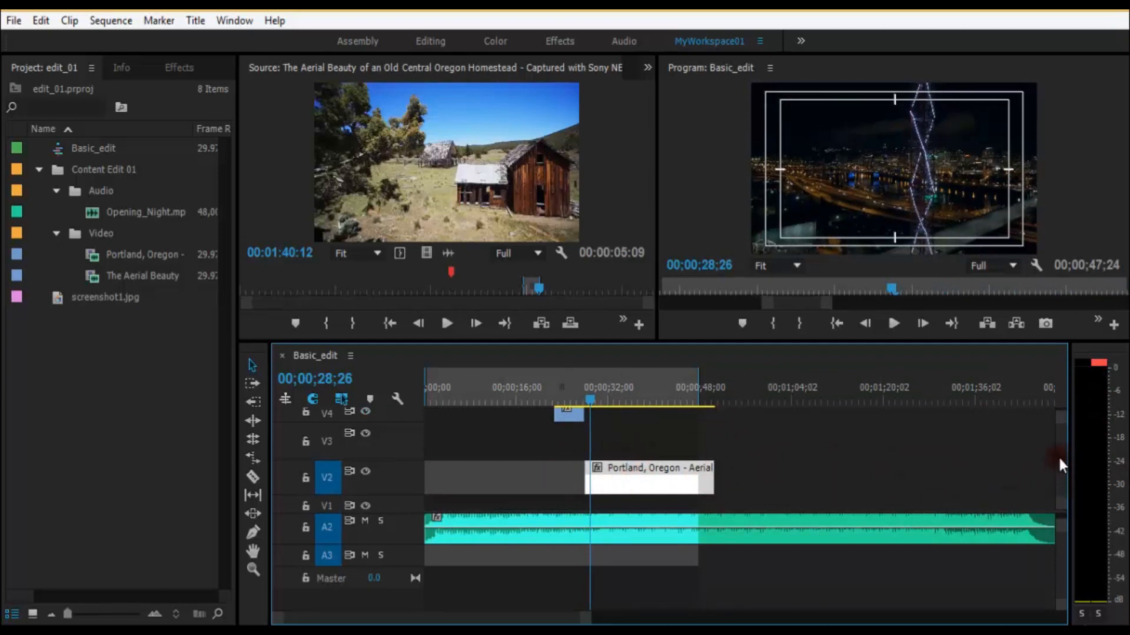
scroll(1059, 450, up, 2)
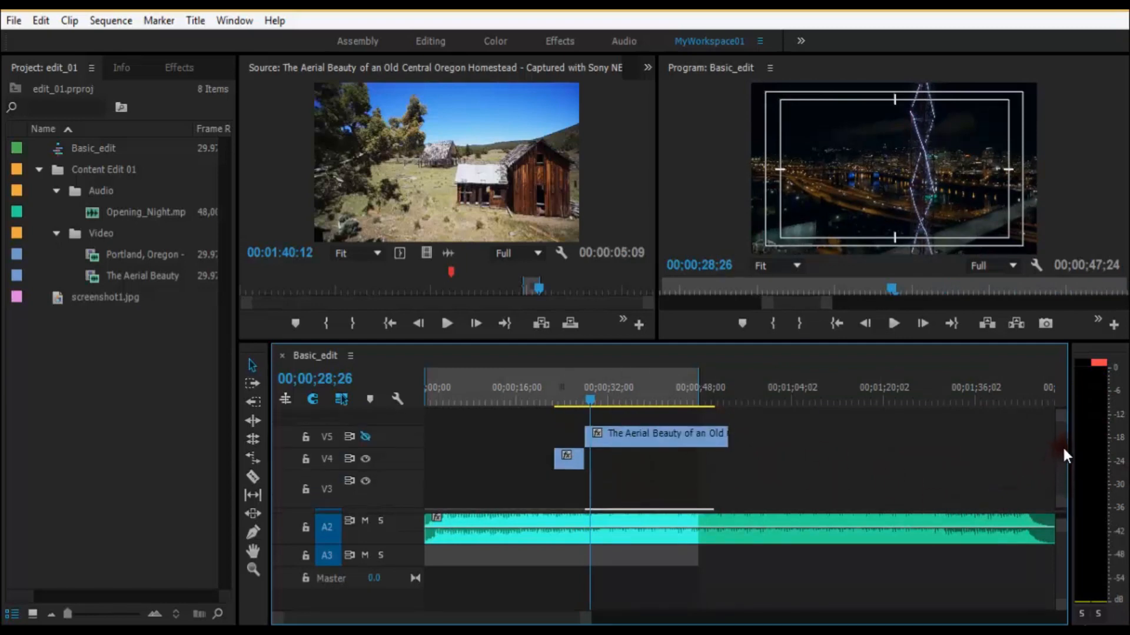
click(363, 440)
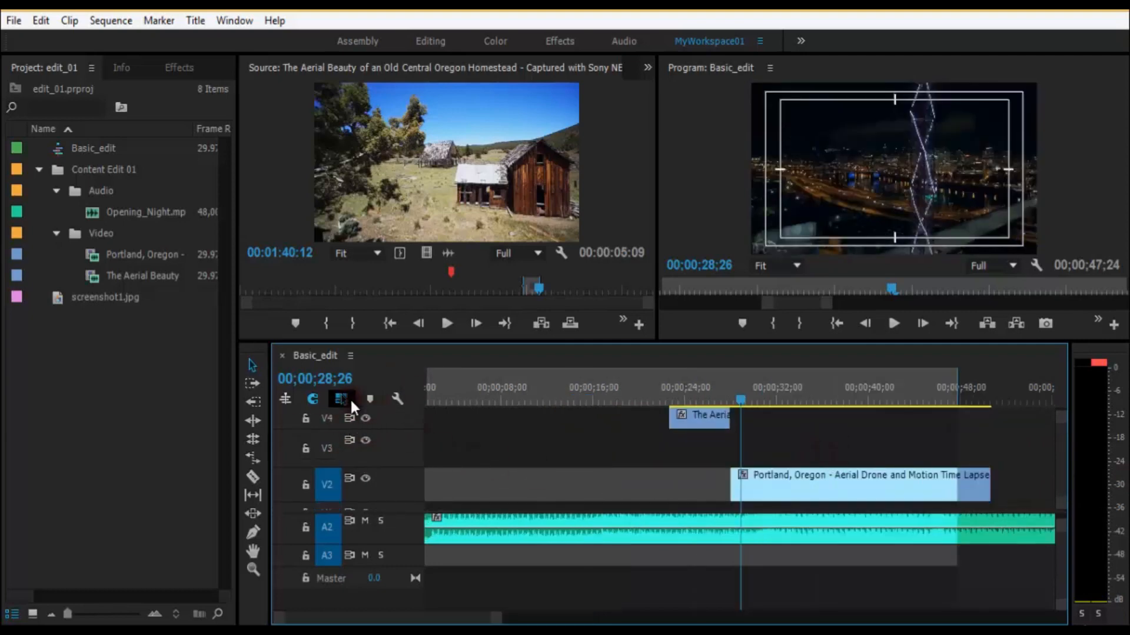
Step: Extend the sequence's out point past the end of the Portland clip, to about 53 seconds
click(972, 521)
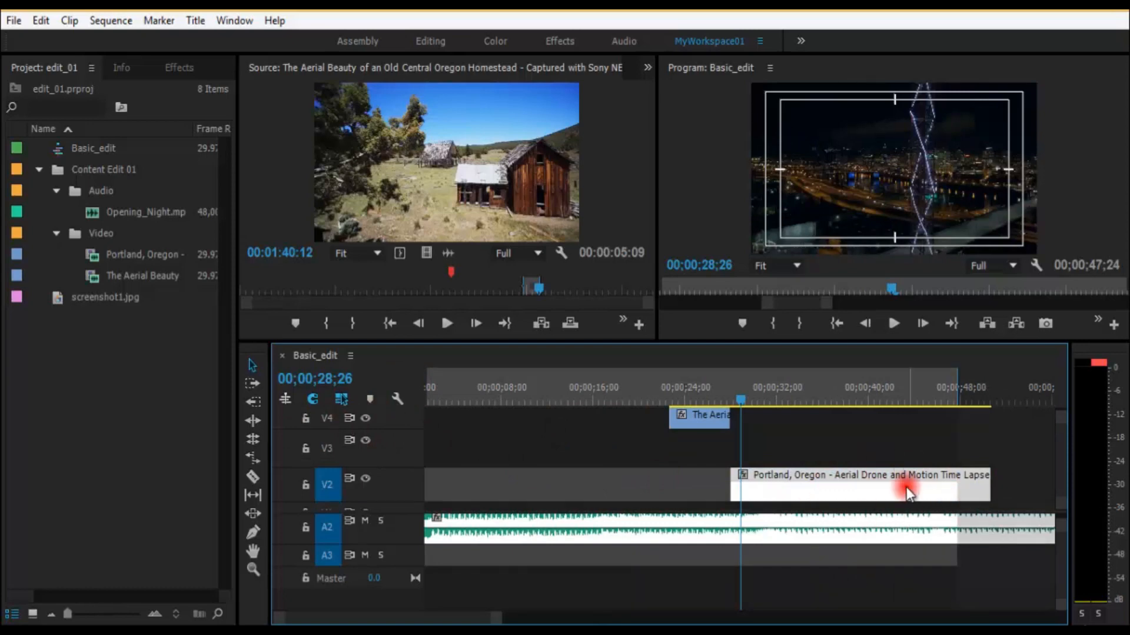
click(685, 474)
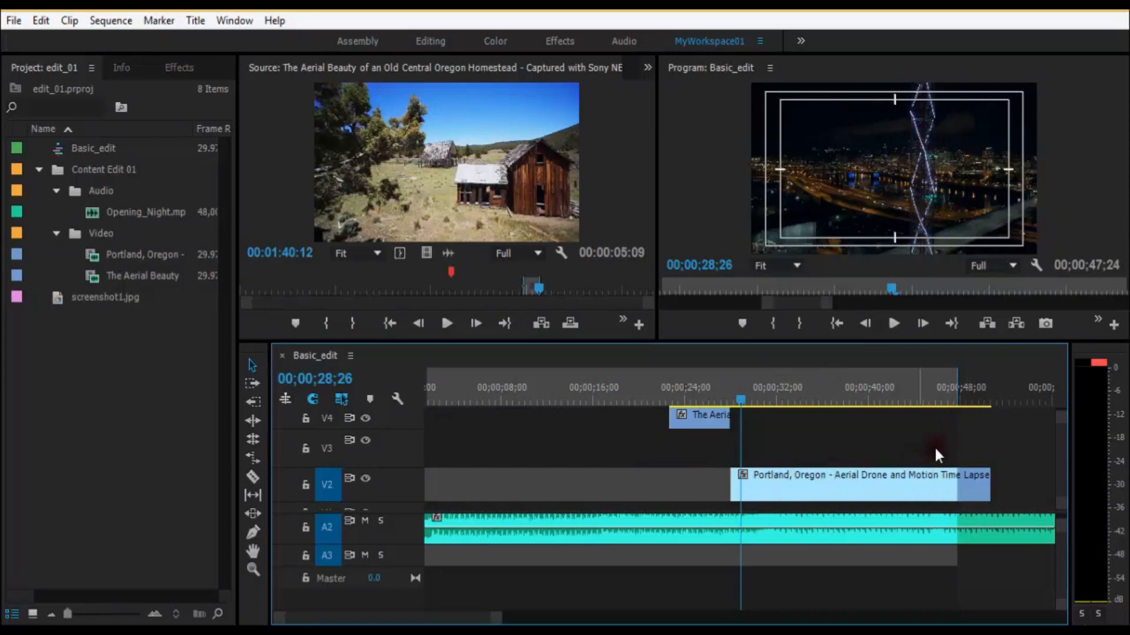
drag(954, 393, 1018, 388)
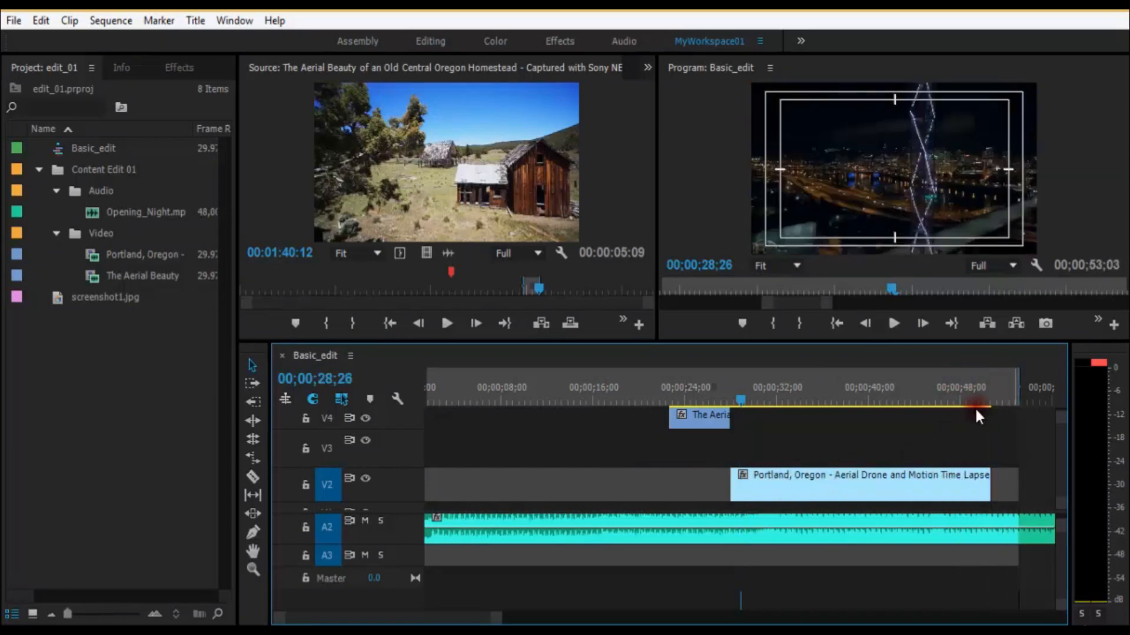
Step: Select the V2 Portland clip together with its linked A2 audio, and examine its Unlink command and the Linked Selection option
click(842, 479)
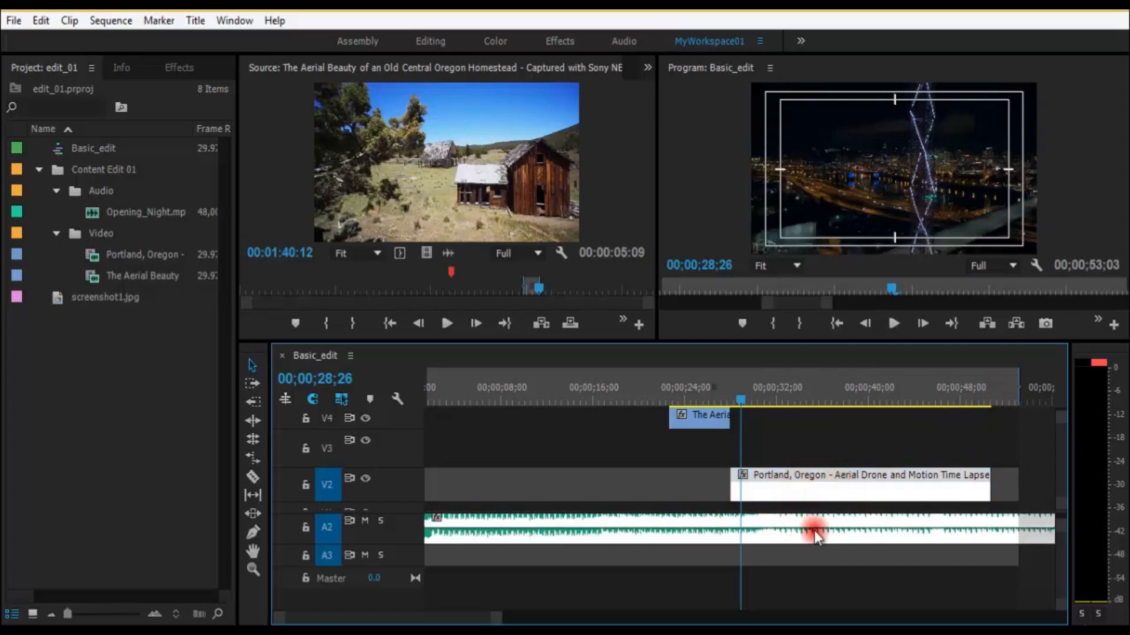
drag(495, 443, 629, 496)
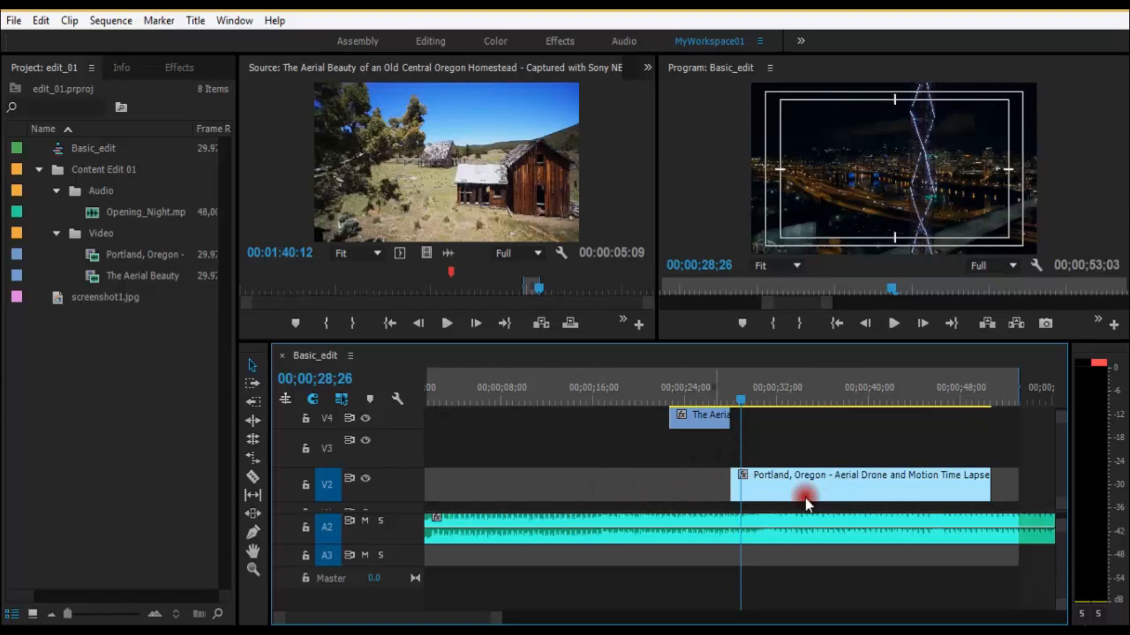
click(818, 486)
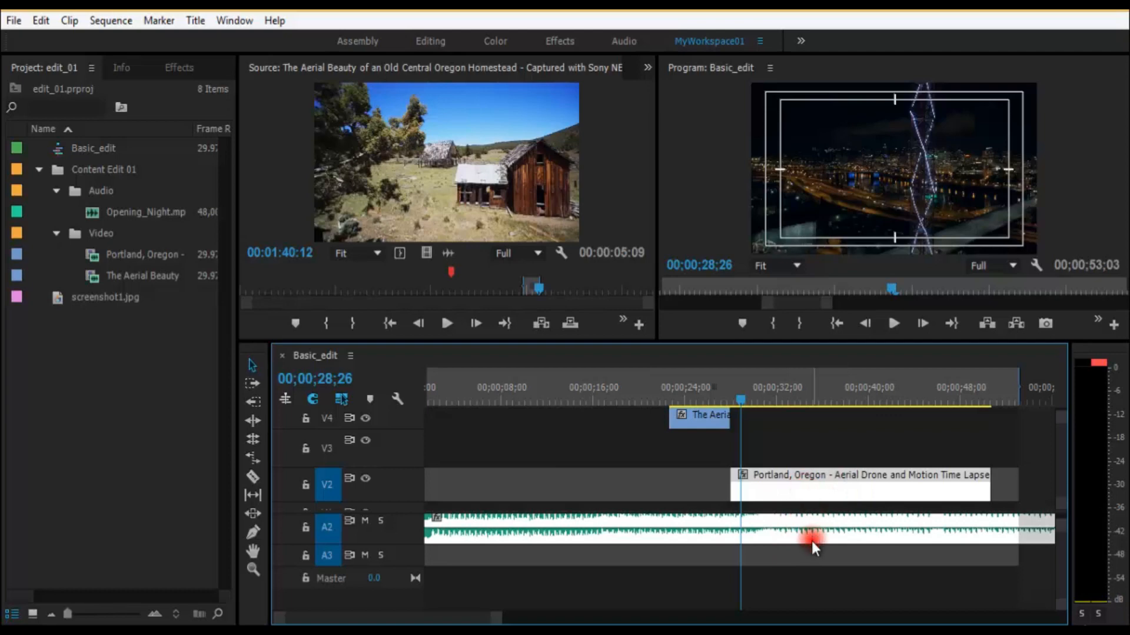
right_click(807, 489)
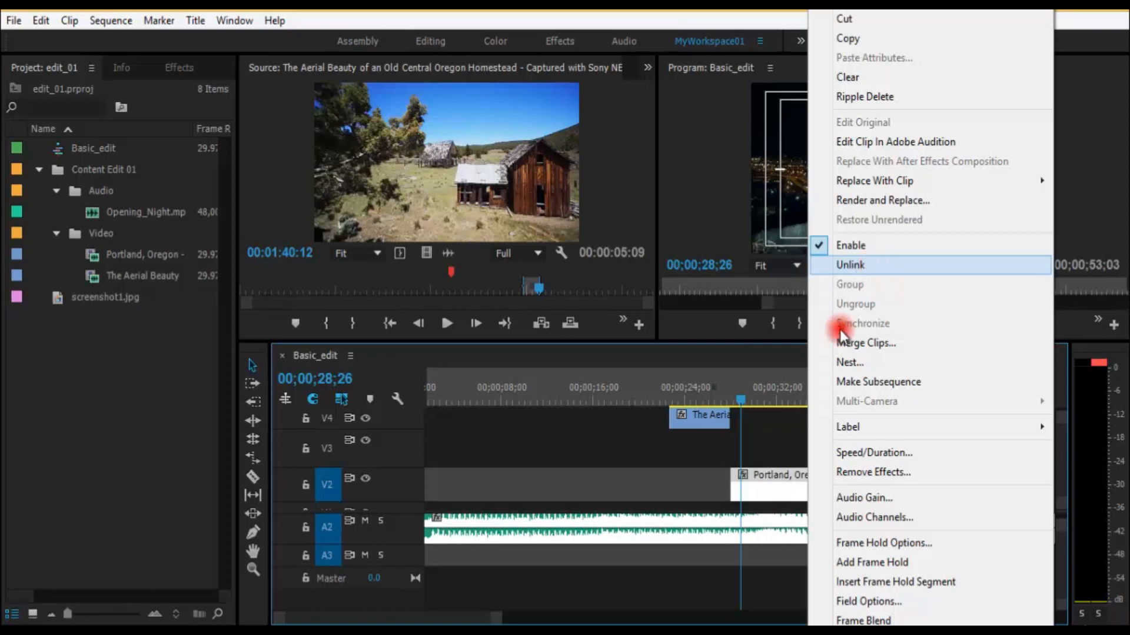
click(705, 475)
click(806, 483)
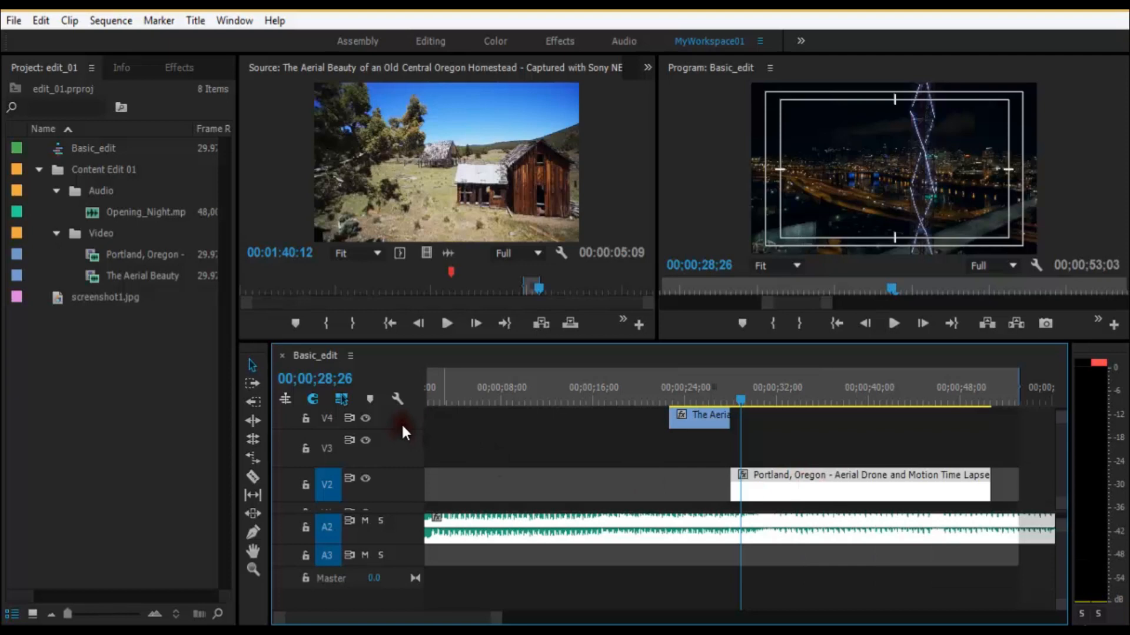
click(346, 405)
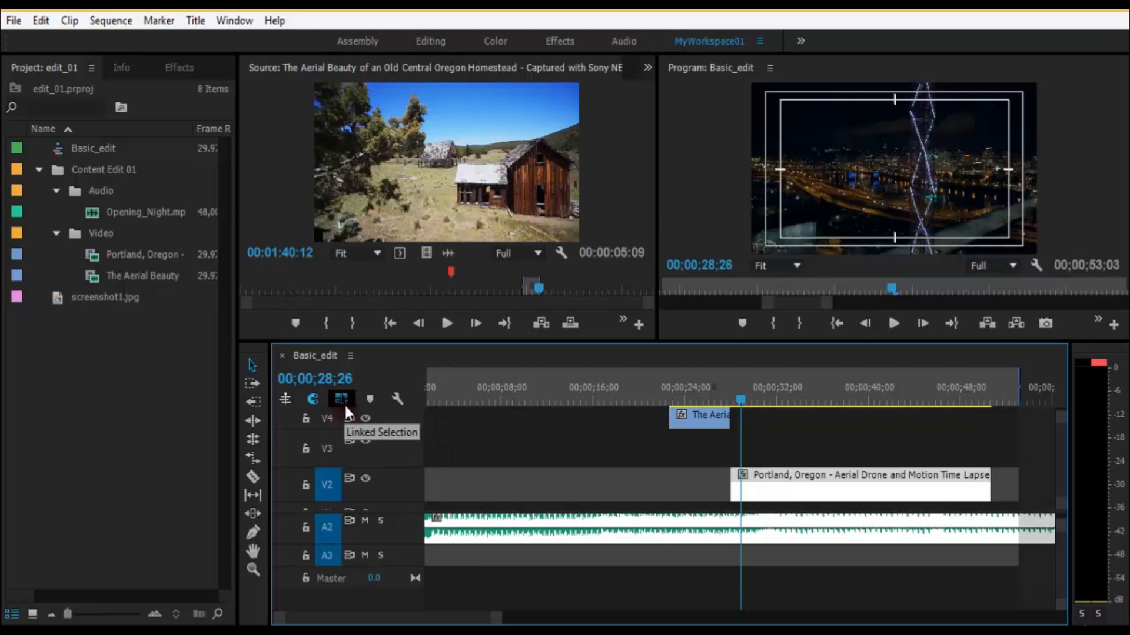
Step: Turn off Linked Selection, select only the Portland clip on V2, and check whether Unlink is available for it
click(849, 519)
click(880, 538)
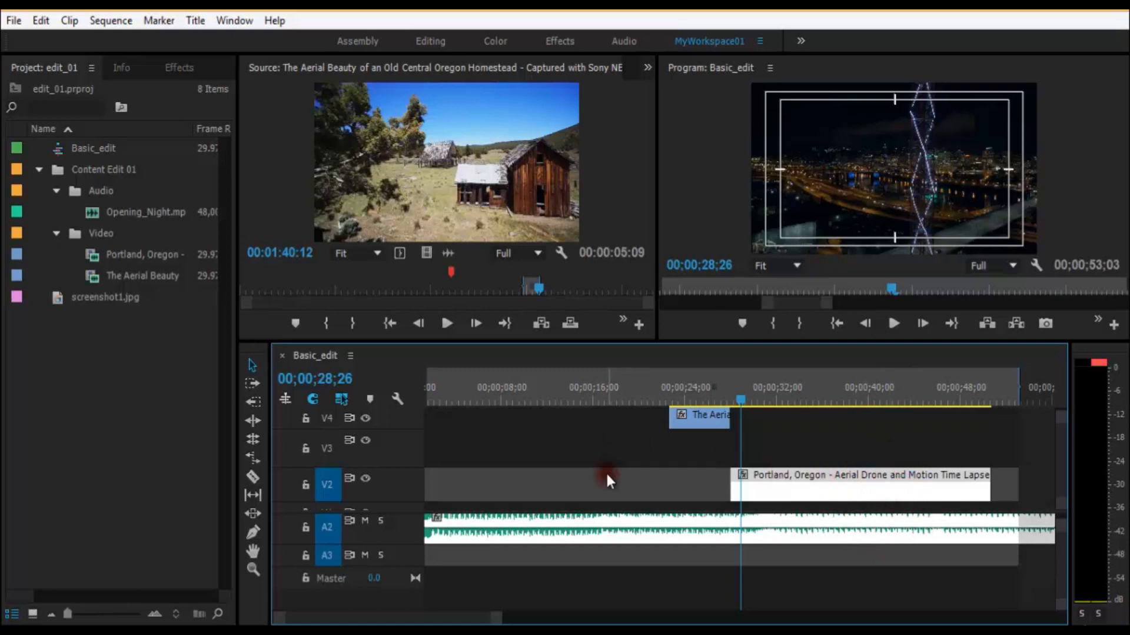
click(341, 400)
drag(641, 493, 671, 481)
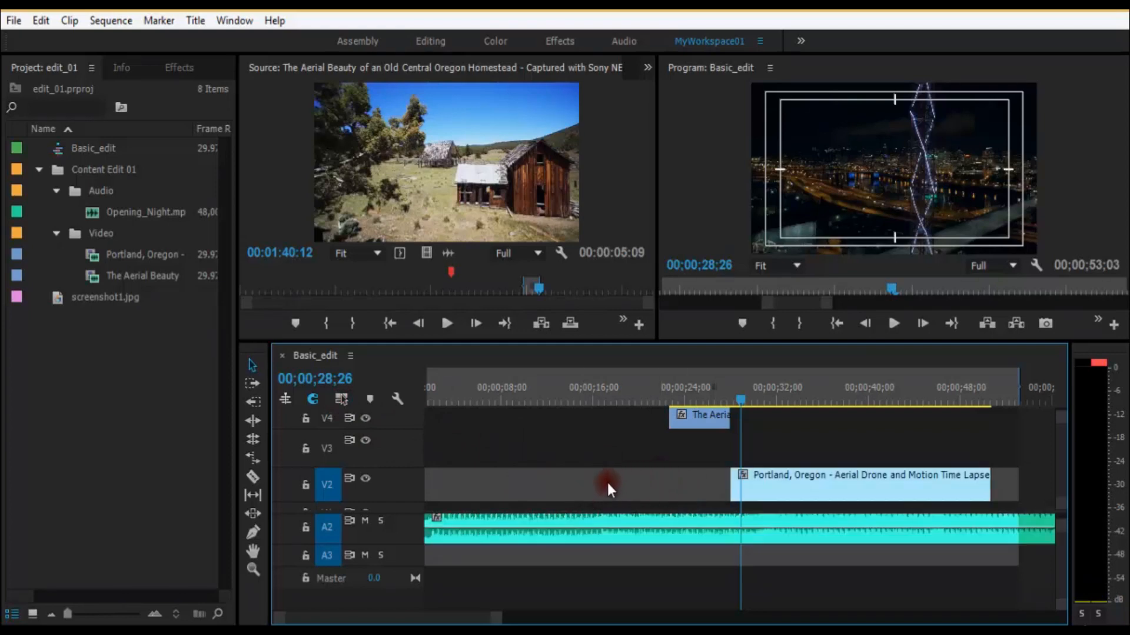
click(802, 489)
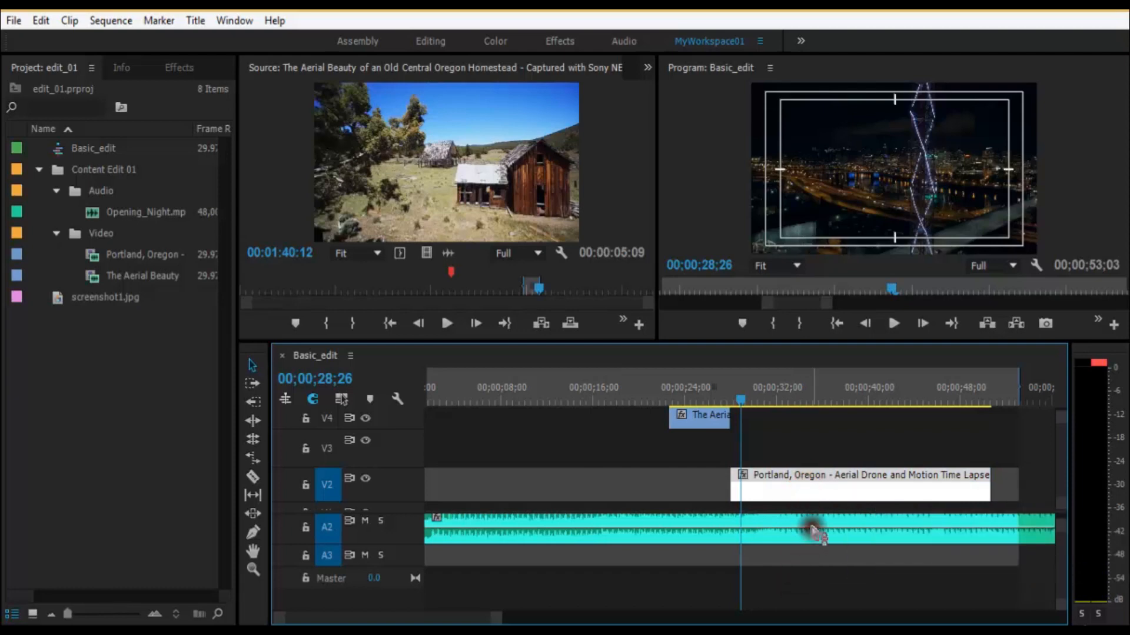
right_click(837, 498)
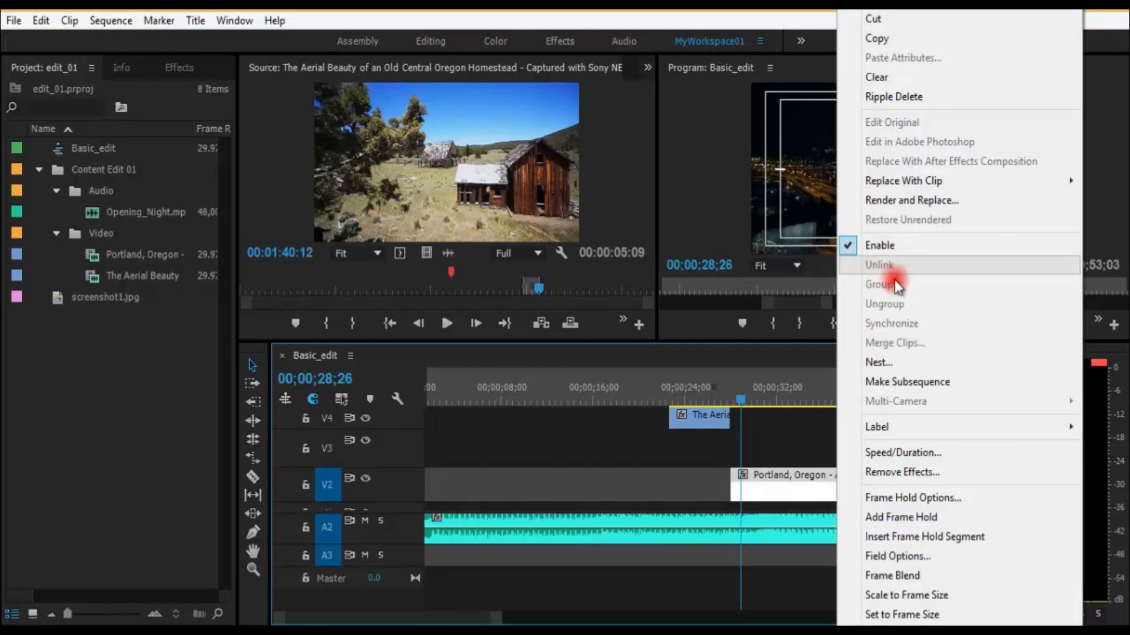
click(775, 445)
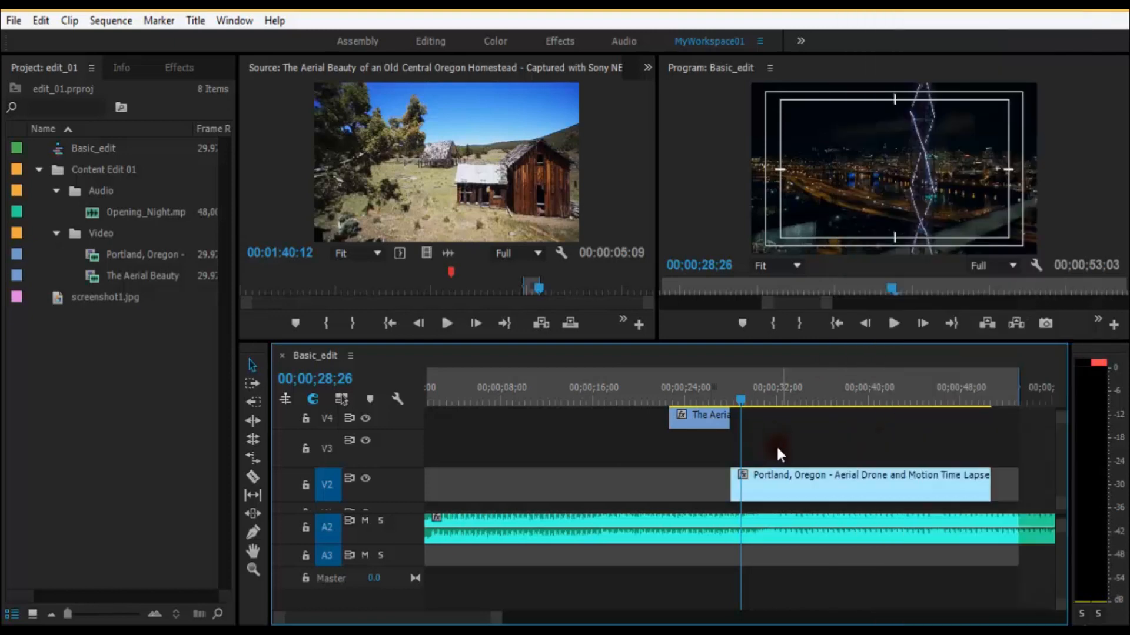
Step: Select the V2 Portland clip and the A2 audio one at a time, and examine the Unlink command for the video clip alone
click(807, 479)
click(819, 530)
click(814, 481)
click(822, 523)
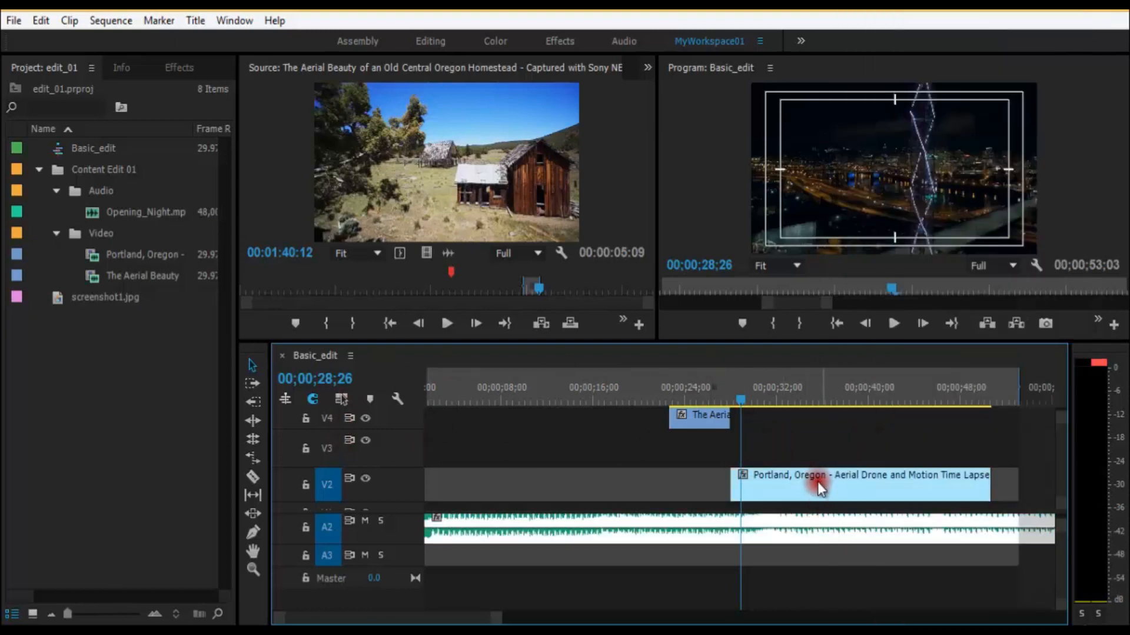
click(818, 482)
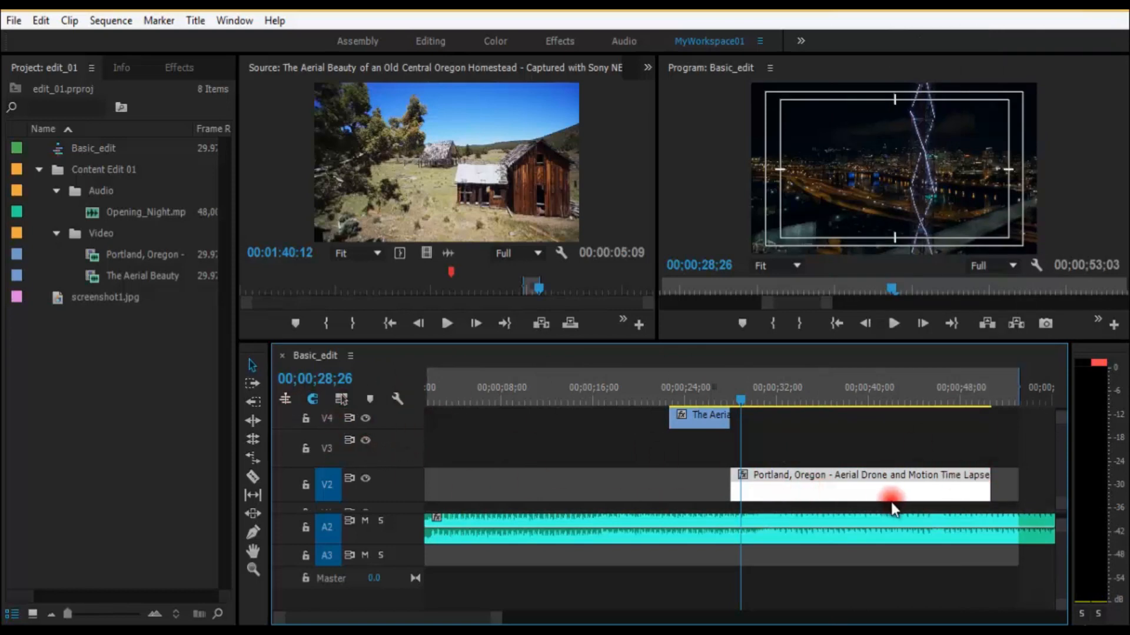
right_click(815, 482)
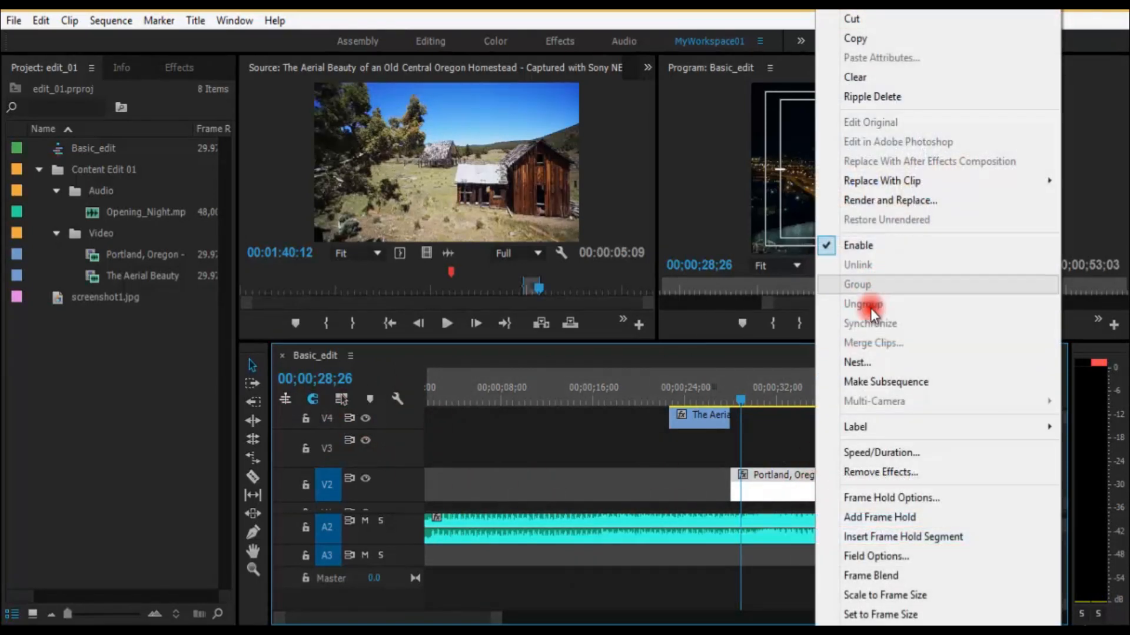
click(648, 476)
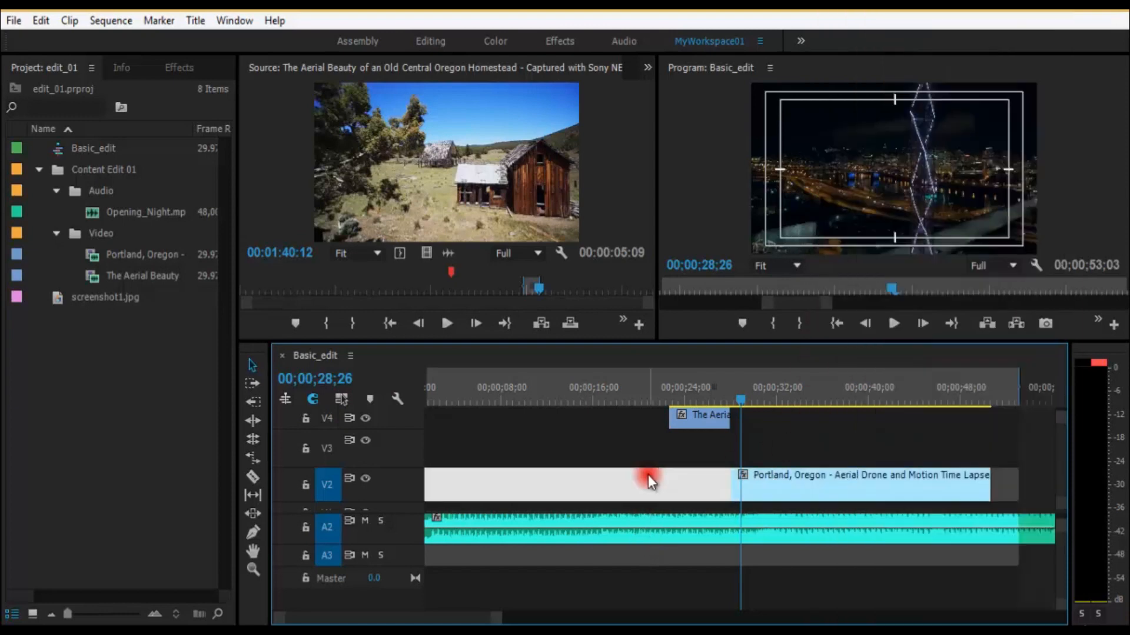
click(745, 484)
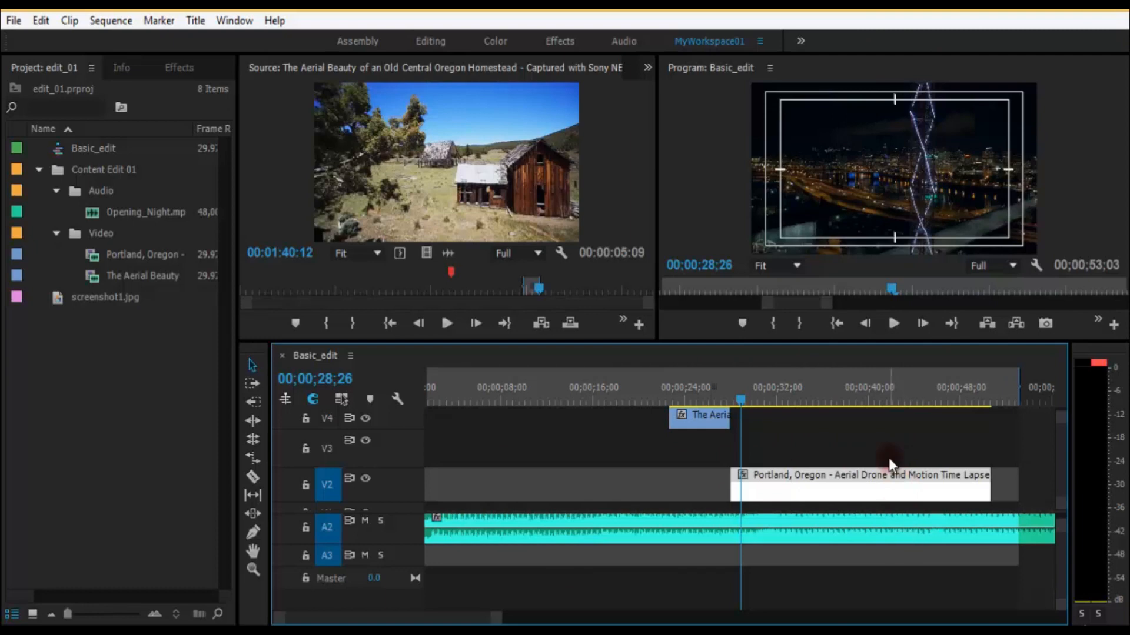
Step: Turn on Linked Selection, select the V2 Portland clip together with its A2 audio, and check the Unlink command
click(886, 489)
click(341, 399)
click(854, 492)
right_click(853, 492)
click(781, 476)
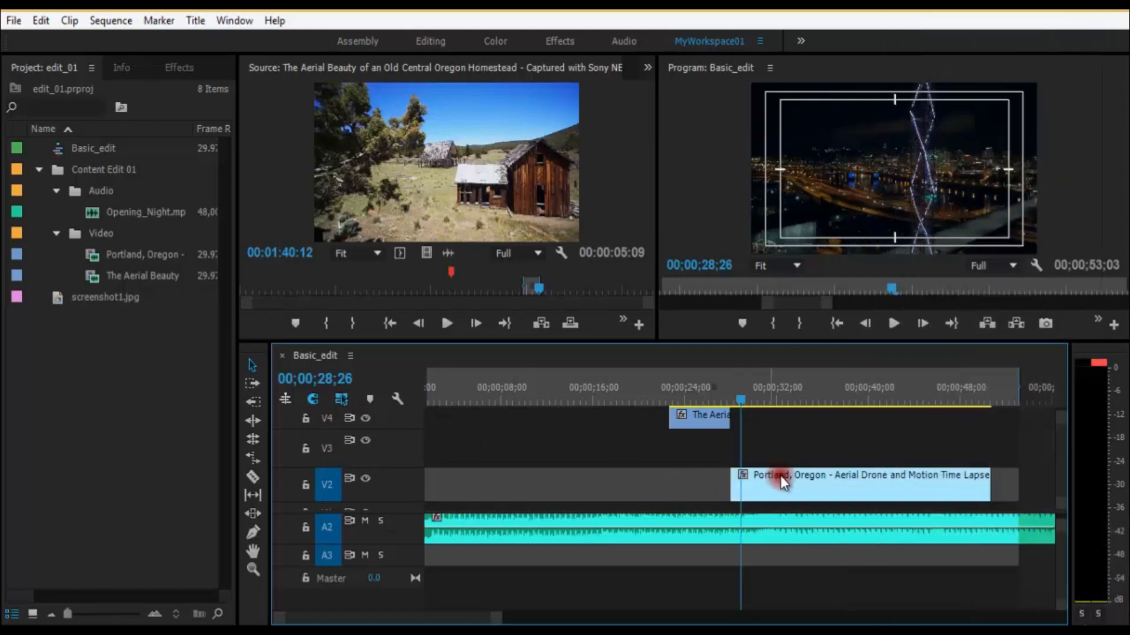
click(877, 485)
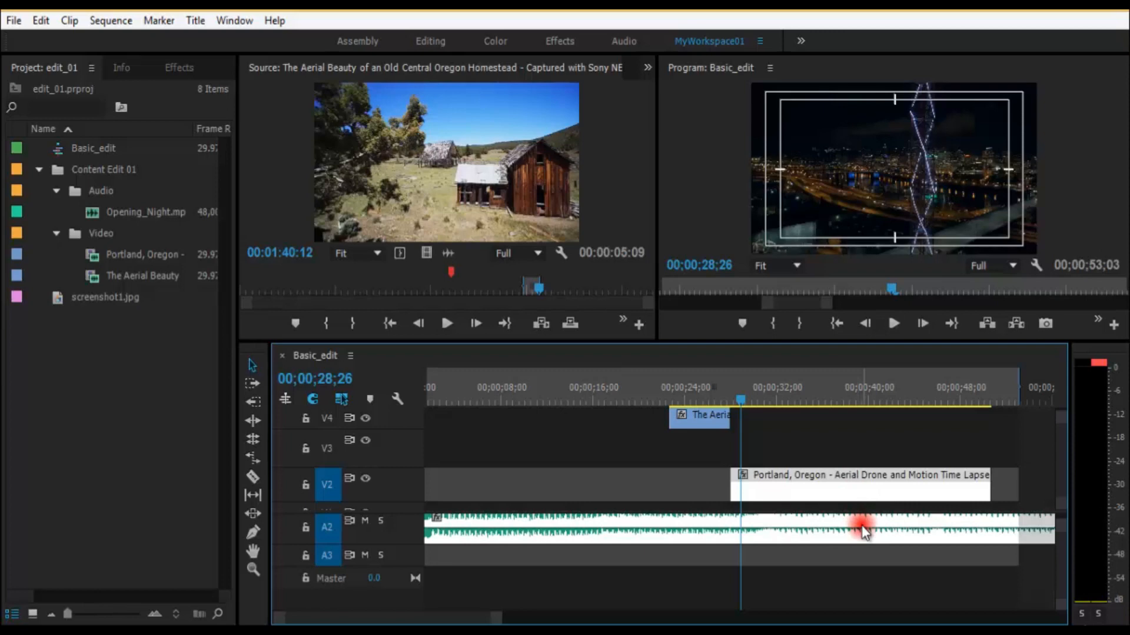
right_click(849, 492)
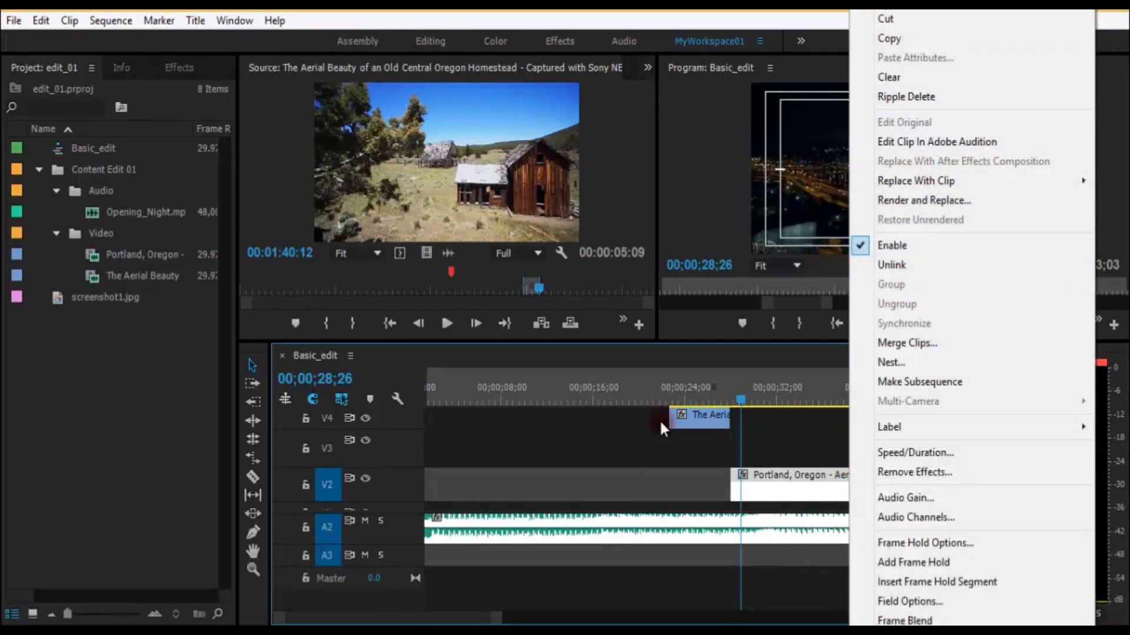
click(591, 494)
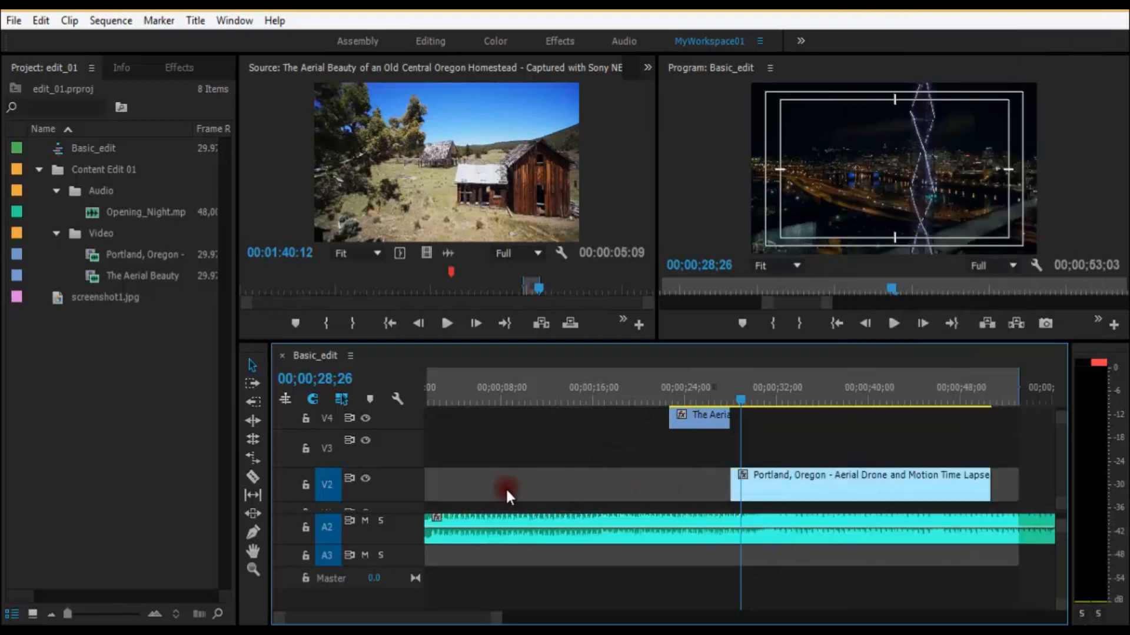
Step: Move the playhead to 00;00;19;16 and unlink the V2 Portland clip from the A2 audio
drag(513, 390, 842, 391)
mouse_move(654, 391)
mouse_down()
mouse_move(362, 404)
mouse_move(675, 403)
mouse_move(647, 385)
mouse_up()
key(equal)
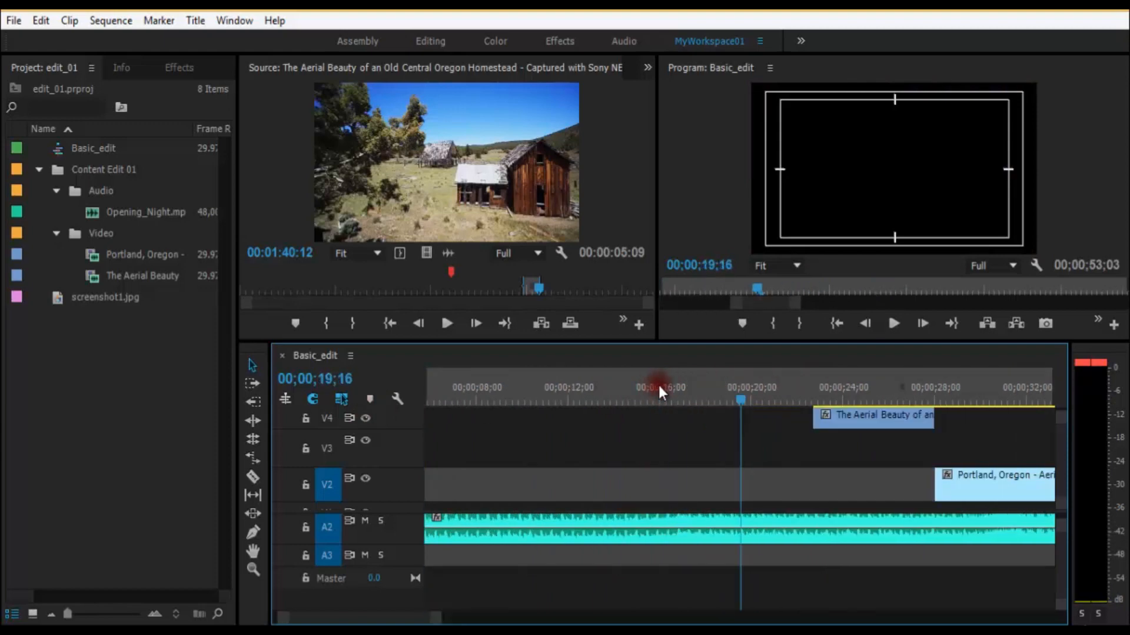
key(minus)
mouse_move(855, 480)
mouse_down()
mouse_move(555, 485)
mouse_move(858, 488)
mouse_up()
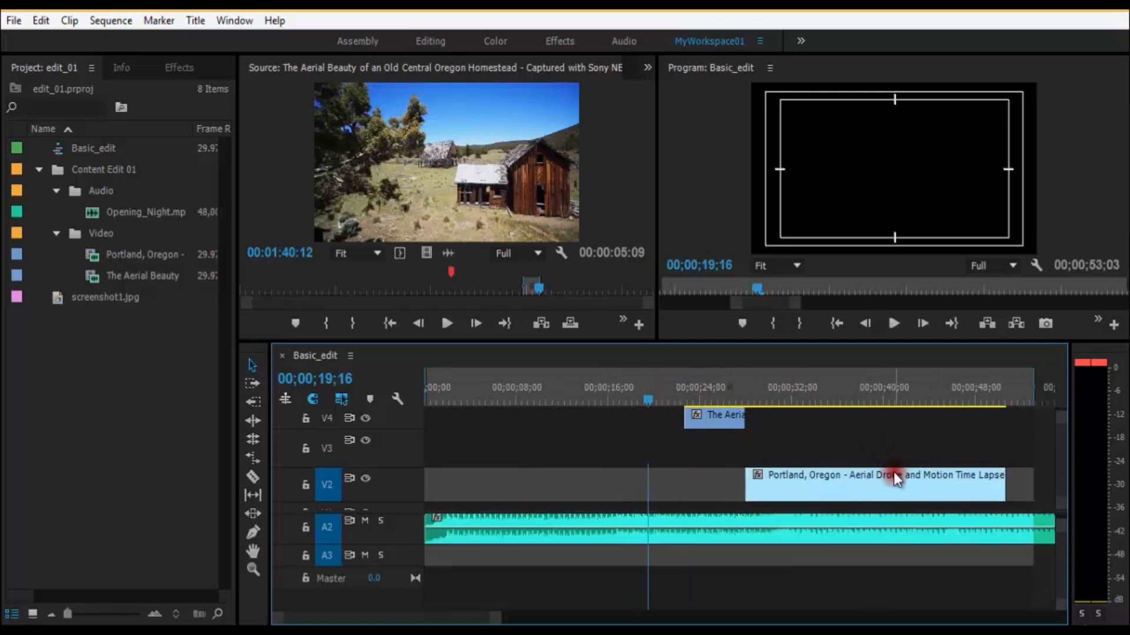
right_click(892, 475)
click(929, 265)
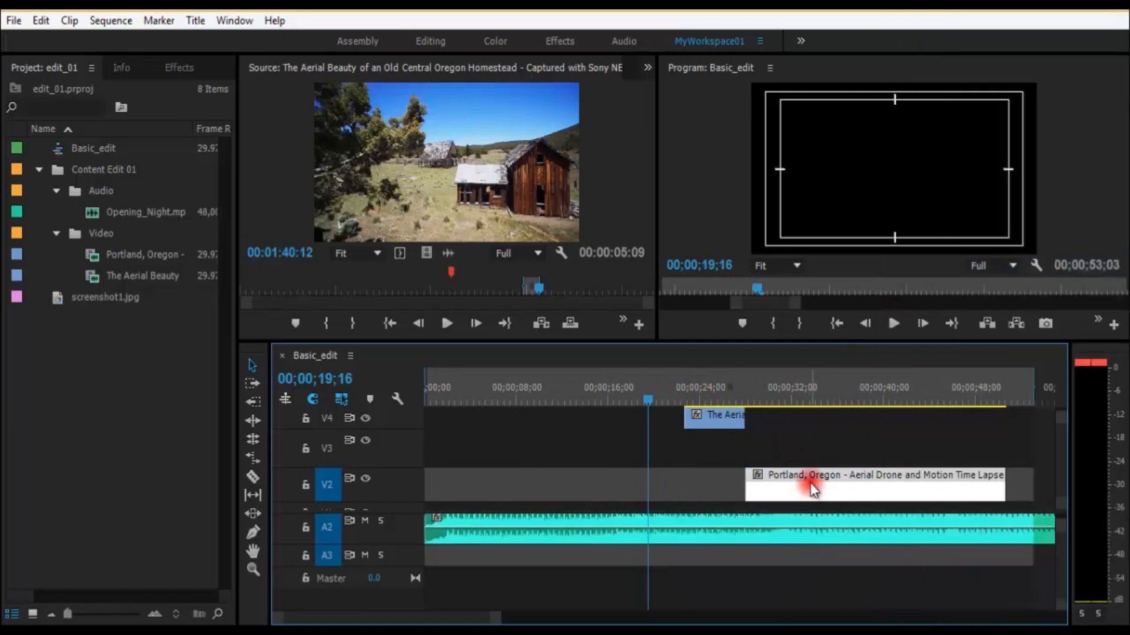
Step: Move the Portland clip to the start of the sequence on V2 and link it with the A2 audio
drag(812, 486, 465, 484)
right_click(483, 529)
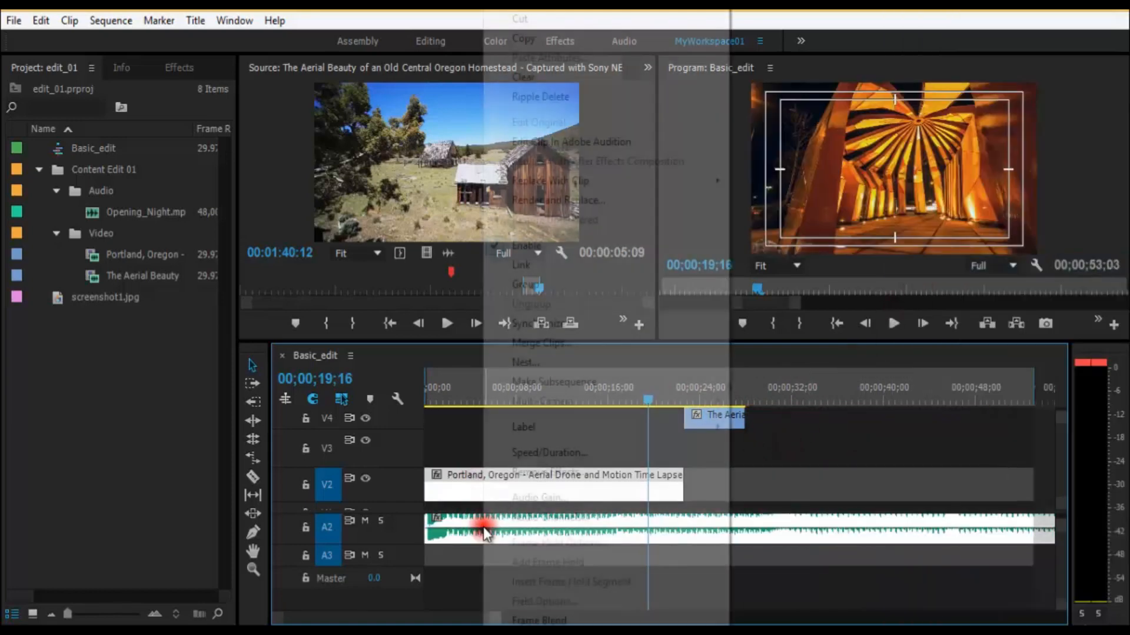
click(568, 260)
Step: Scrub through the Portland clip to 00;00;16;12, clear the clip selection and save the project
click(477, 399)
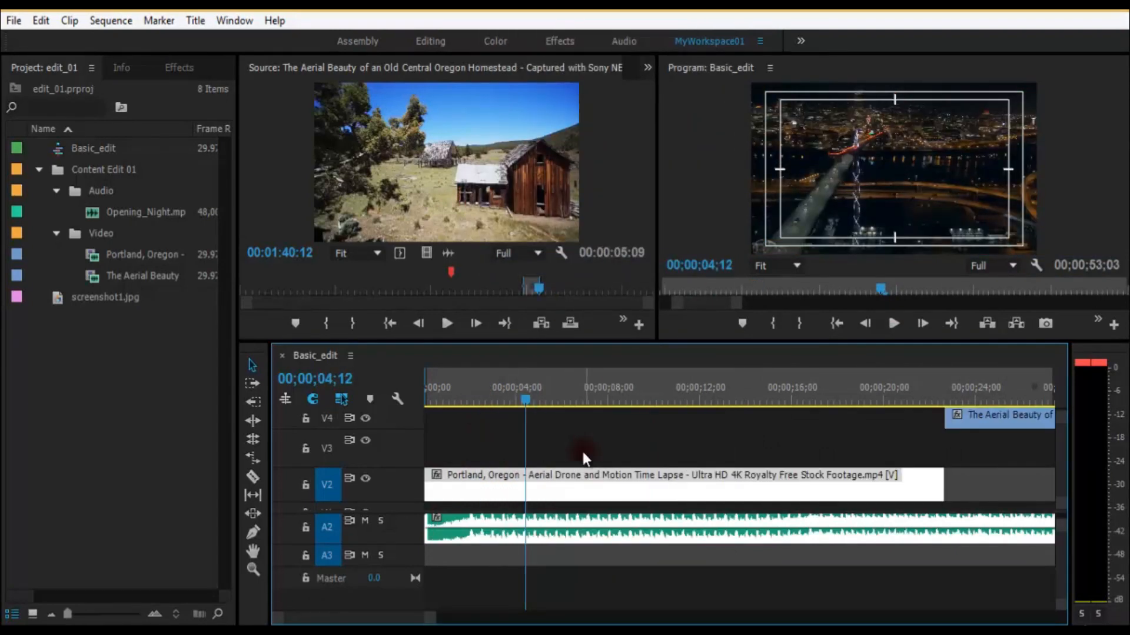
drag(653, 383, 733, 415)
key(=)
key(ctrl+a)
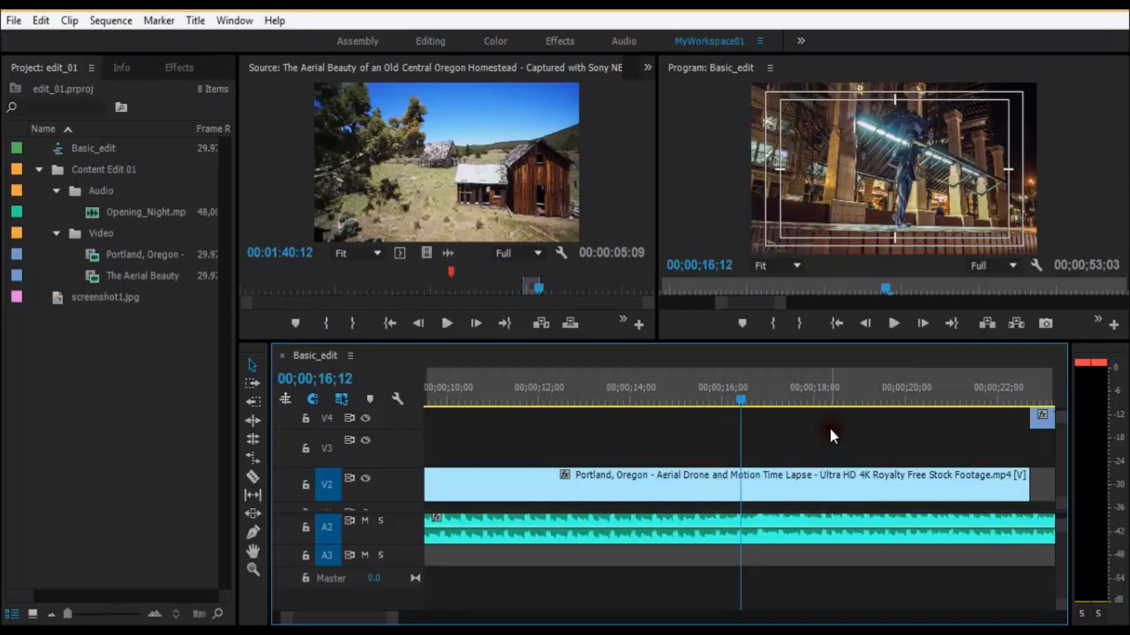
key(ctrl+s)
Step: Play the sequence from 00;00;15;17 to preview the Portland clip with its sound
drag(698, 397, 673, 387)
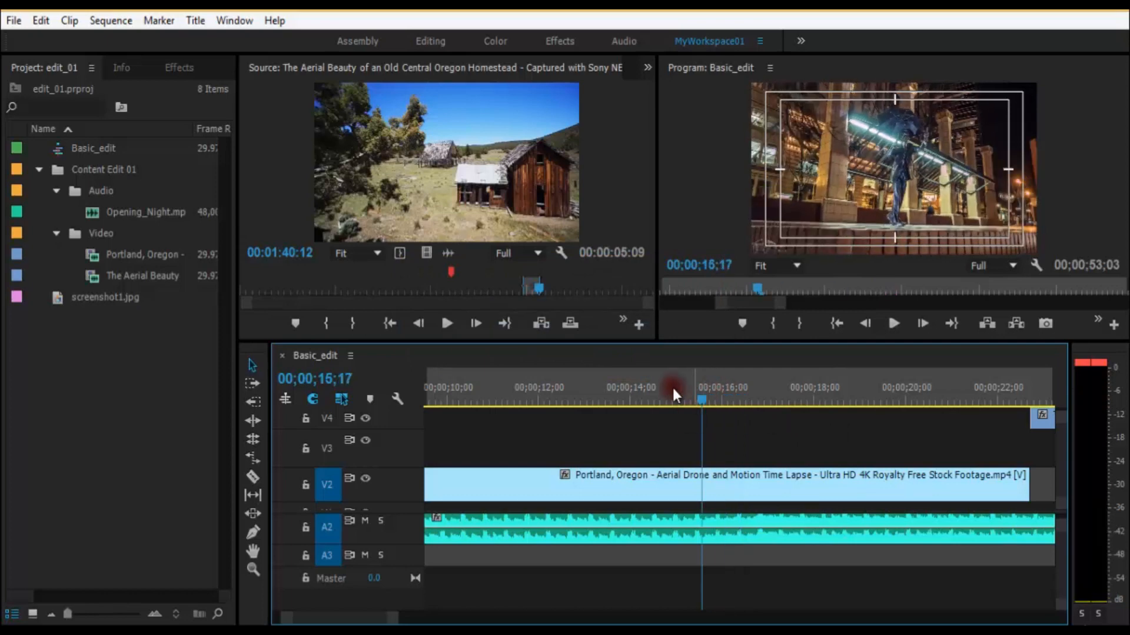
key(space)
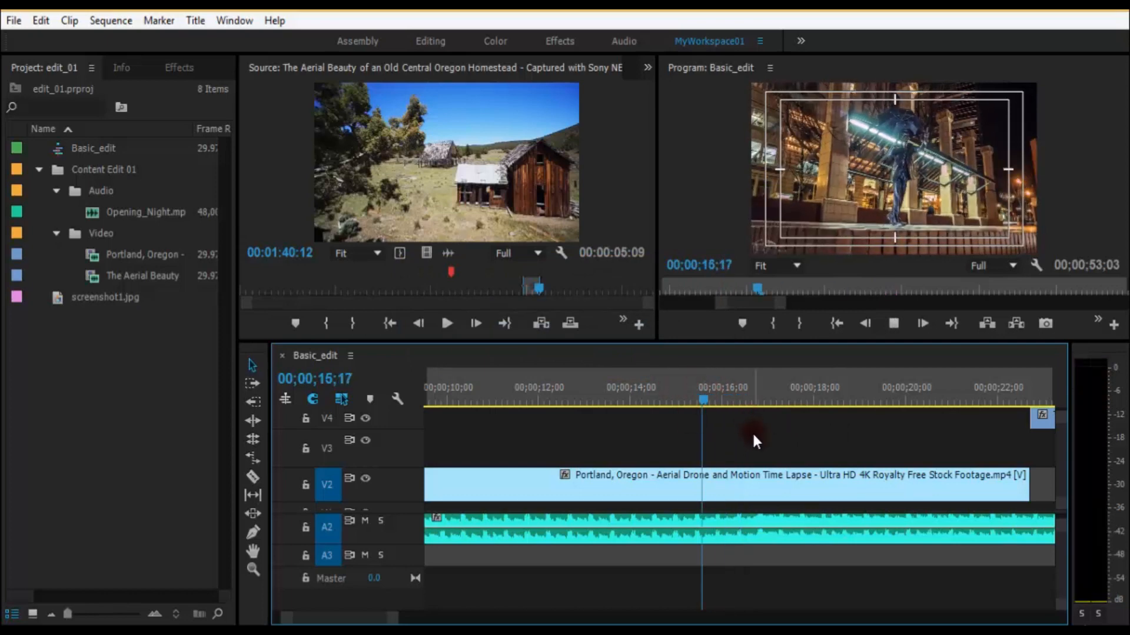
key(minus)
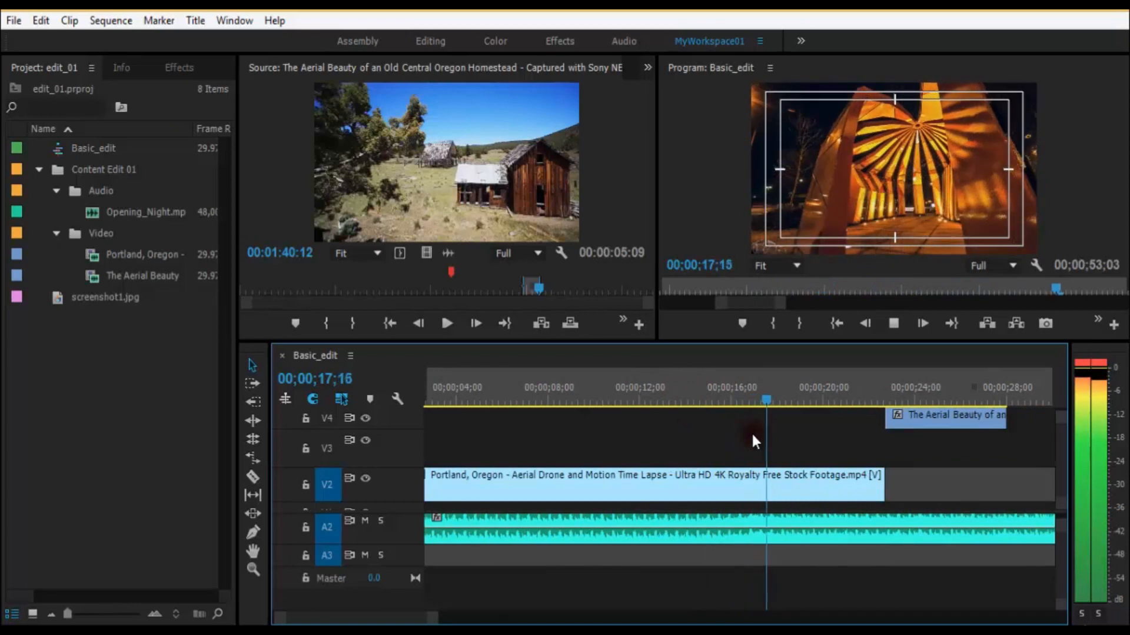
Step: Mute audio track A1, which holds the Portland clip's own sound, and play the sequence from 00;00;14;09
drag(742, 397, 692, 397)
scroll(1054, 580, up, 3)
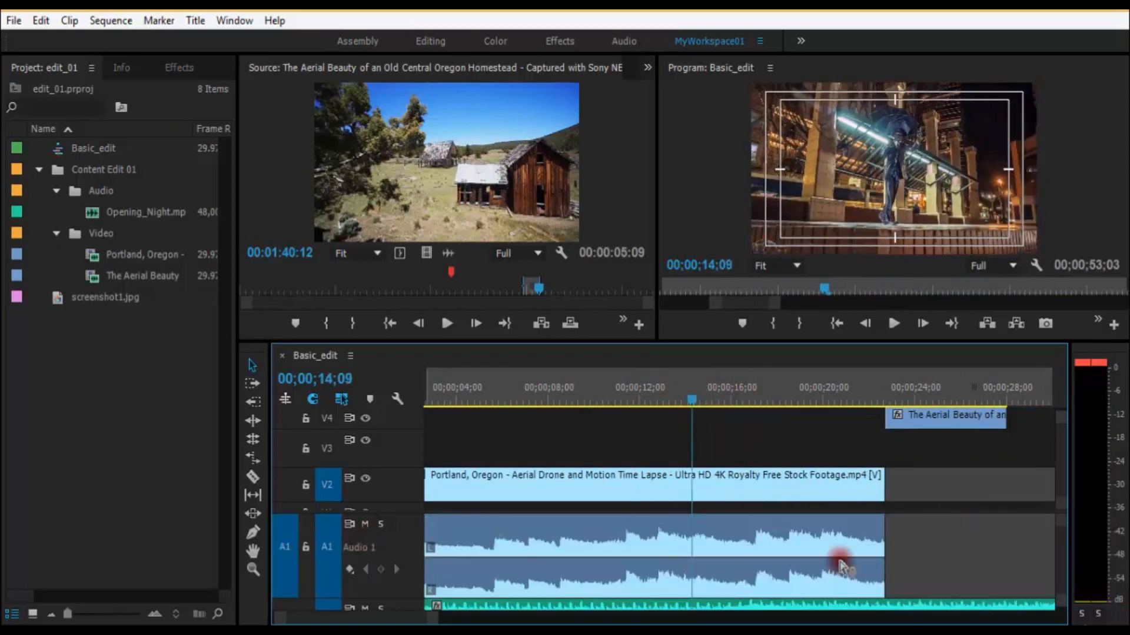
click(363, 524)
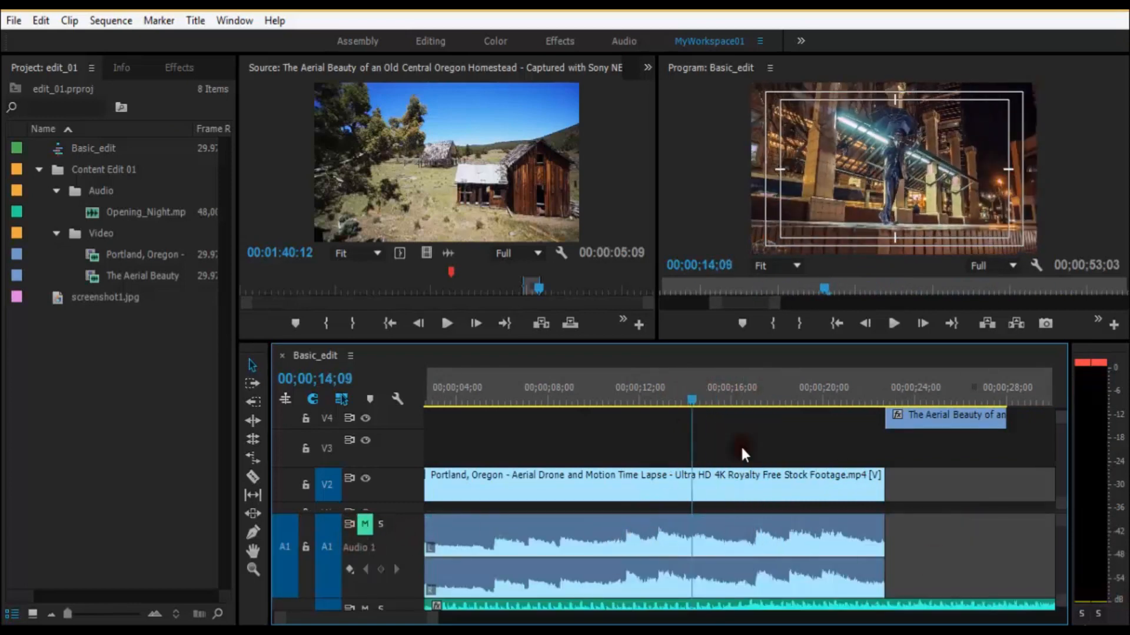
key(space)
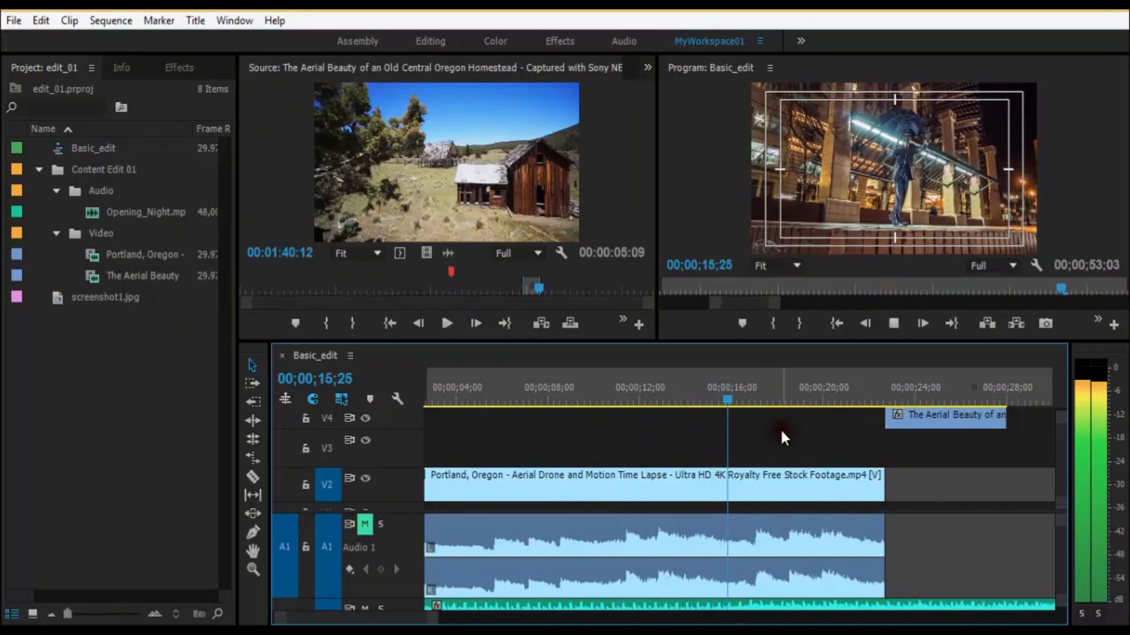
Step: Place the playhead on the first frame of the statue shot in the Portland clip, at 00;00;11;10, stepping frame by frame around the cut
click(739, 401)
drag(739, 401, 626, 394)
key(=)
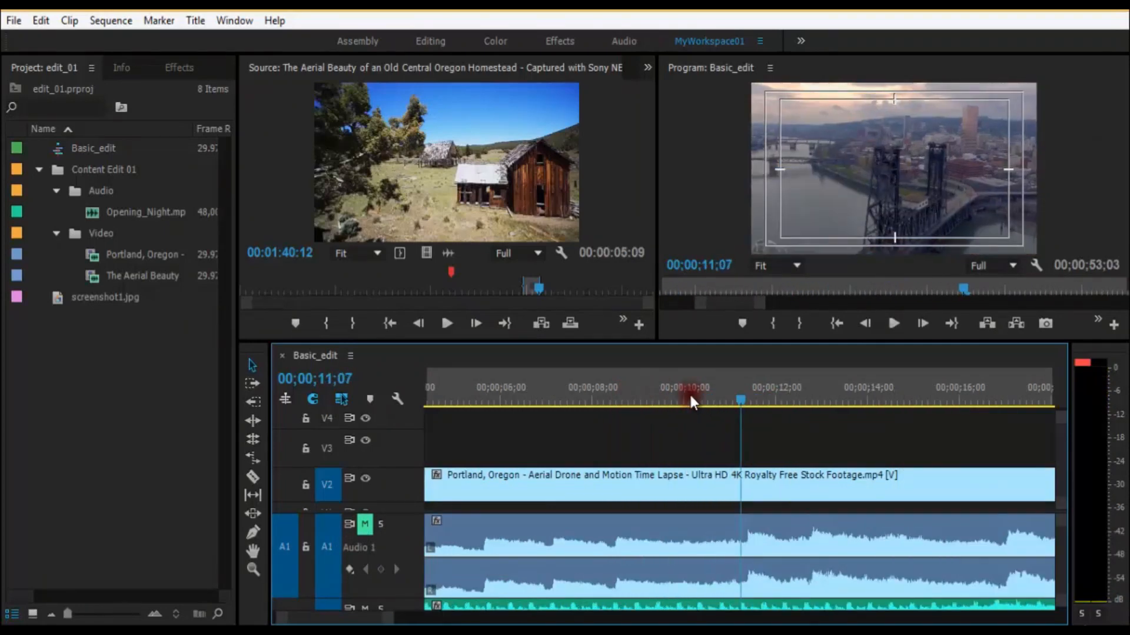
mouse_move(743, 405)
mouse_down()
mouse_move(754, 406)
mouse_move(743, 406)
mouse_up()
key(=)
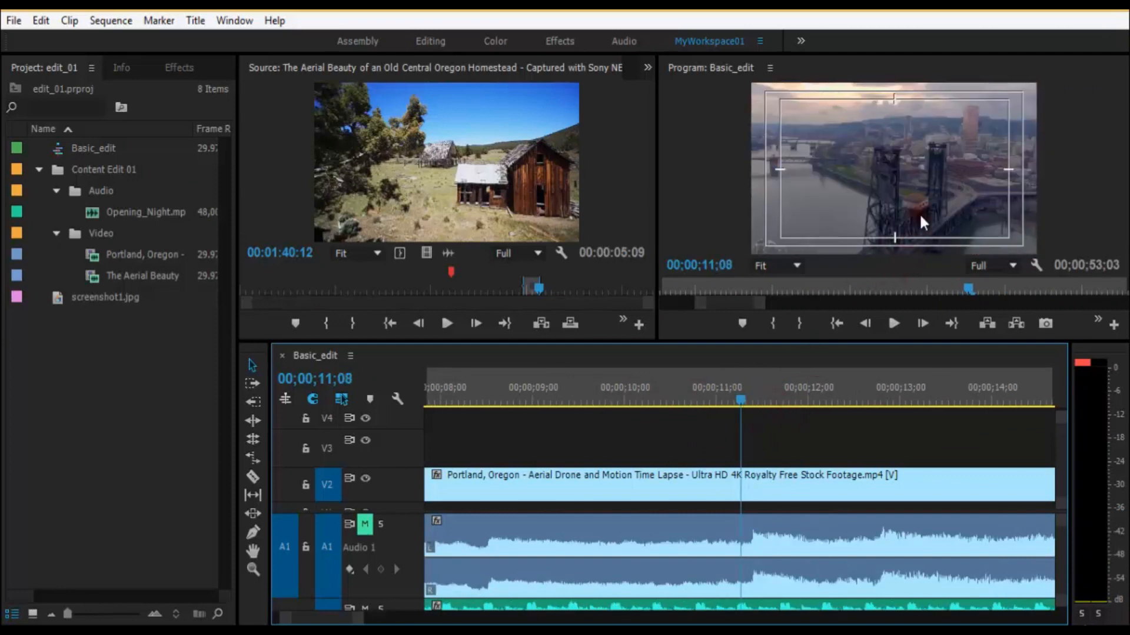
key(space)
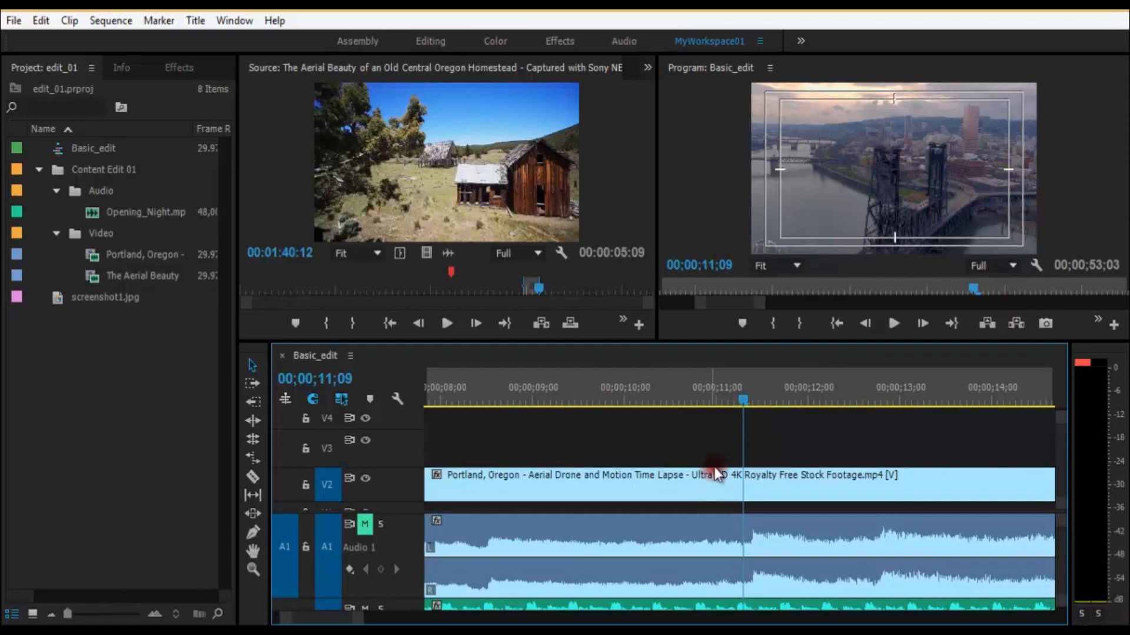
key(Right)
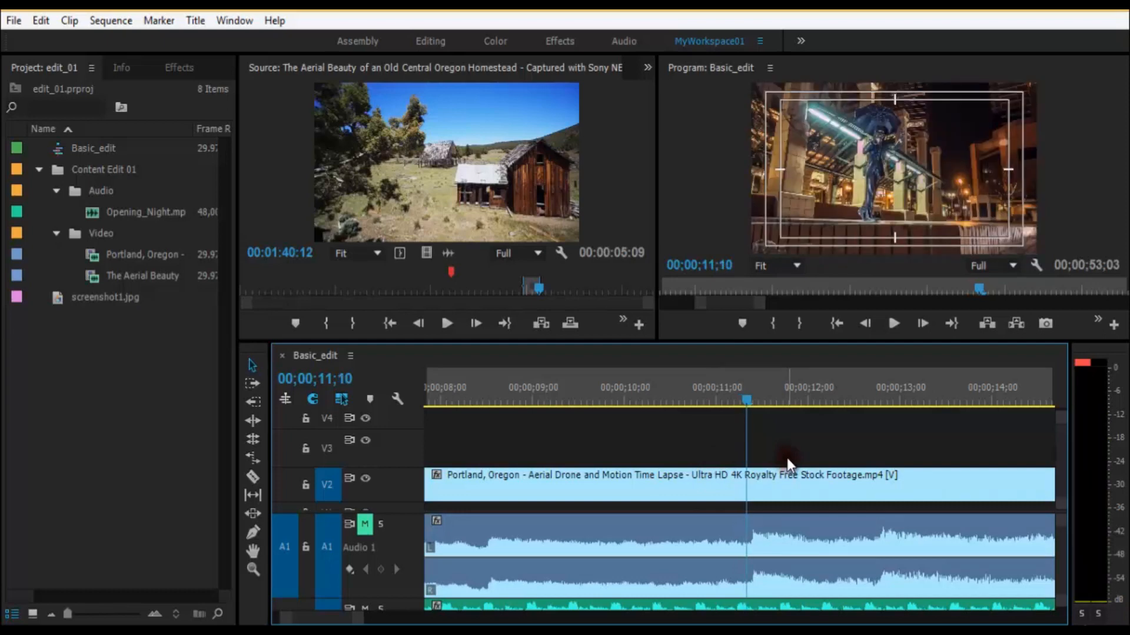
key(Left)
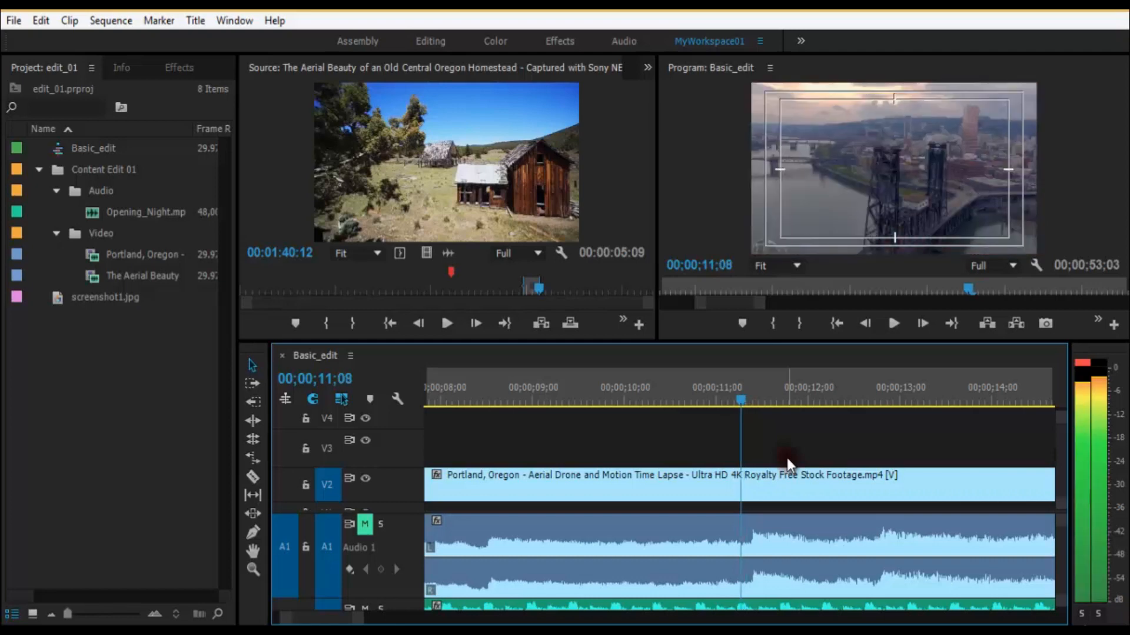
key(Right)
key(Left)
key(Right)
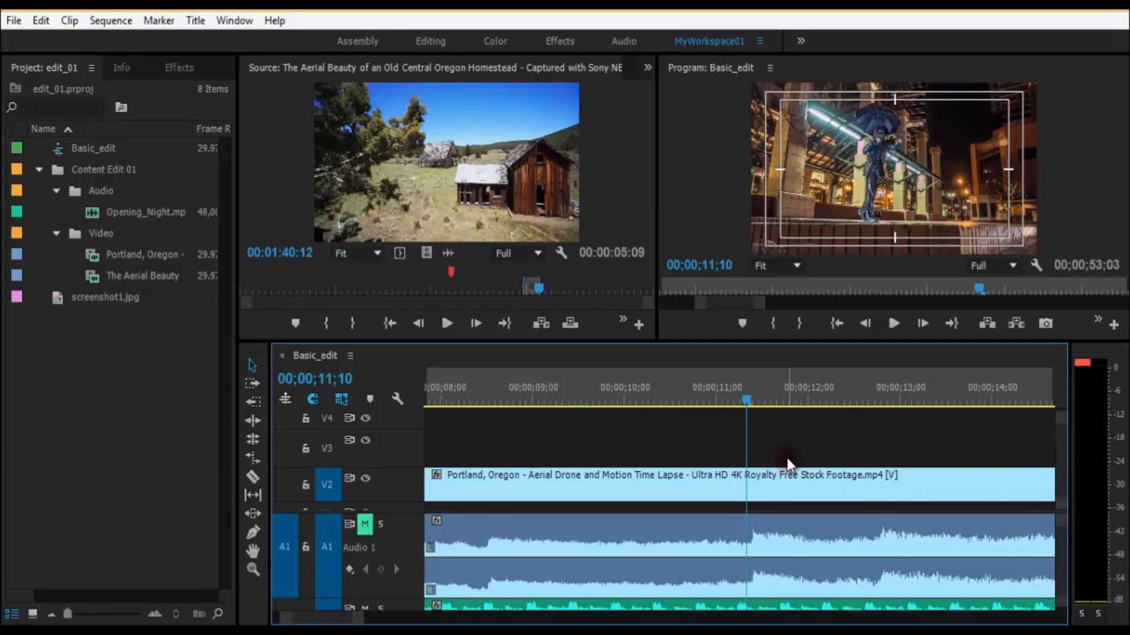
Step: Add a sequence marker at 00;00;11;10, where the Portland footage changes to the statue shot
key(equal)
key(equal)
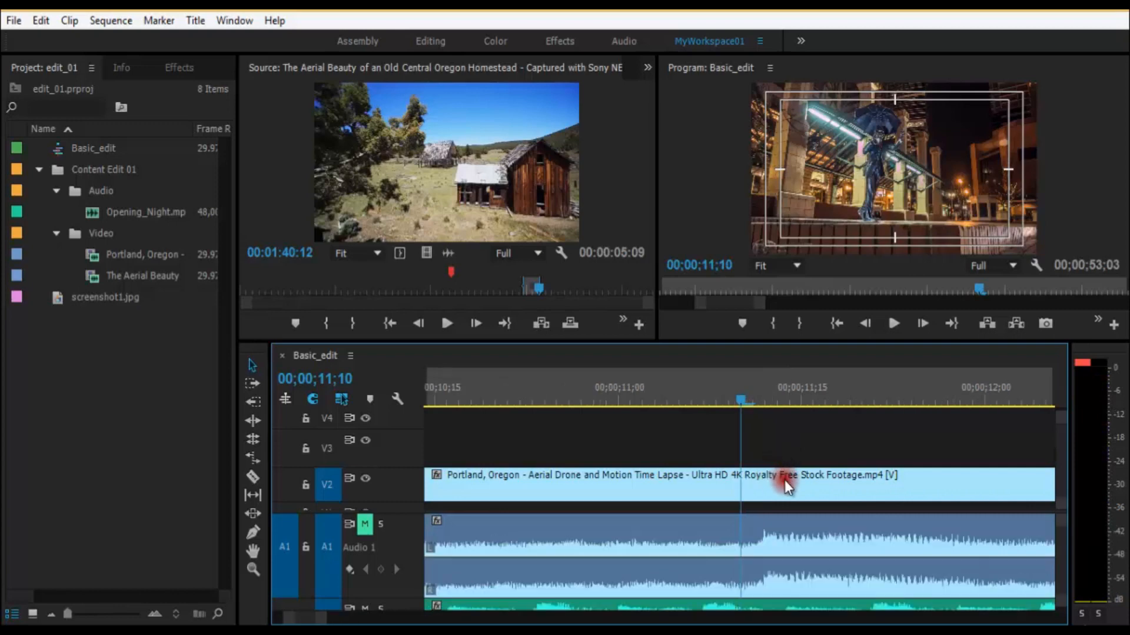
click(372, 406)
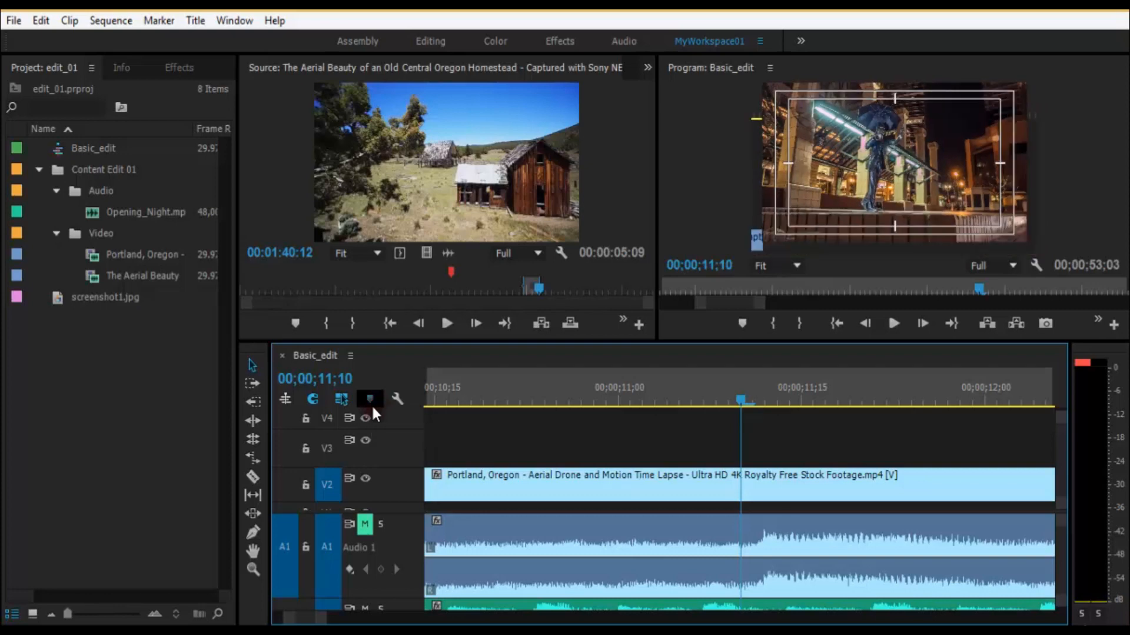
key(minus)
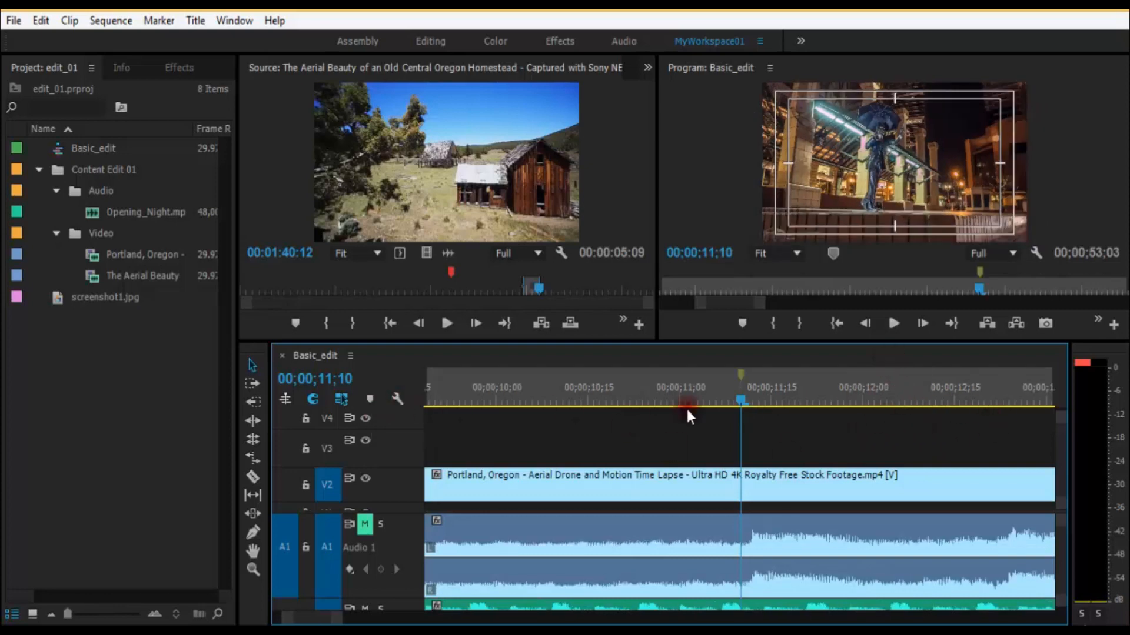
Step: Move the playhead back and forth across the marker at 00;00;11;10 to compare the frames before and after the shot change
click(737, 401)
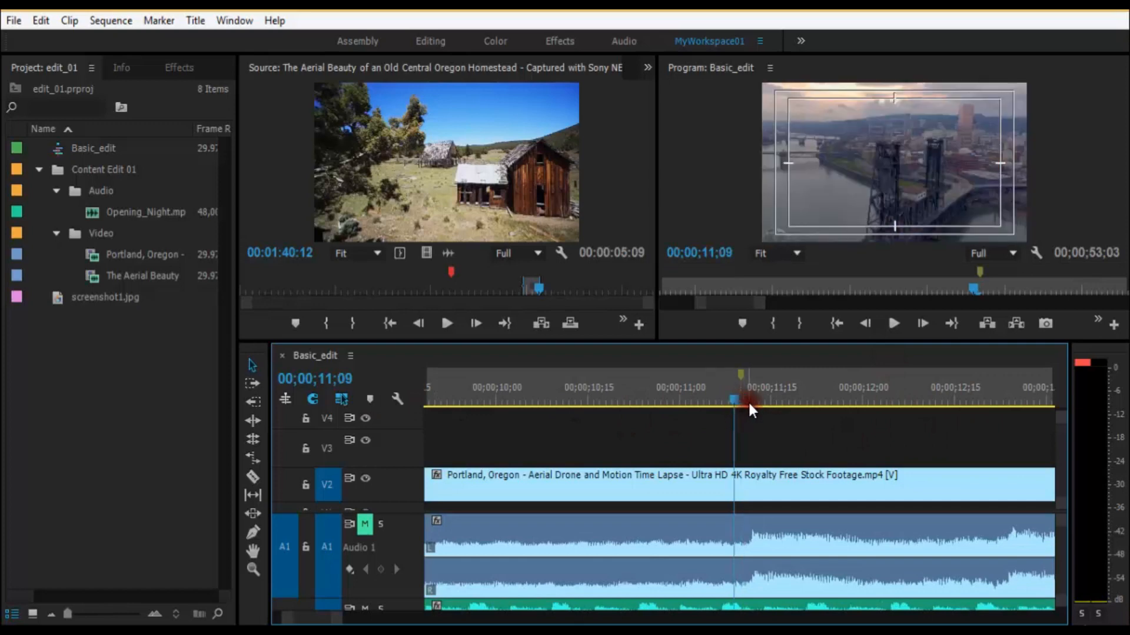
key(equal)
key(equal)
click(795, 402)
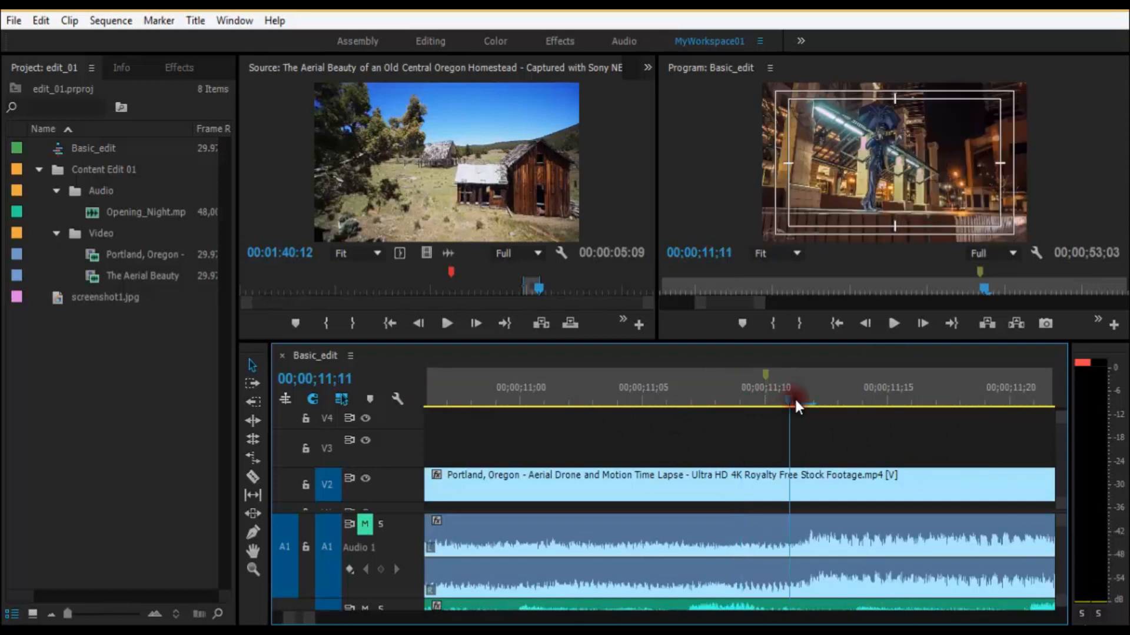
click(885, 401)
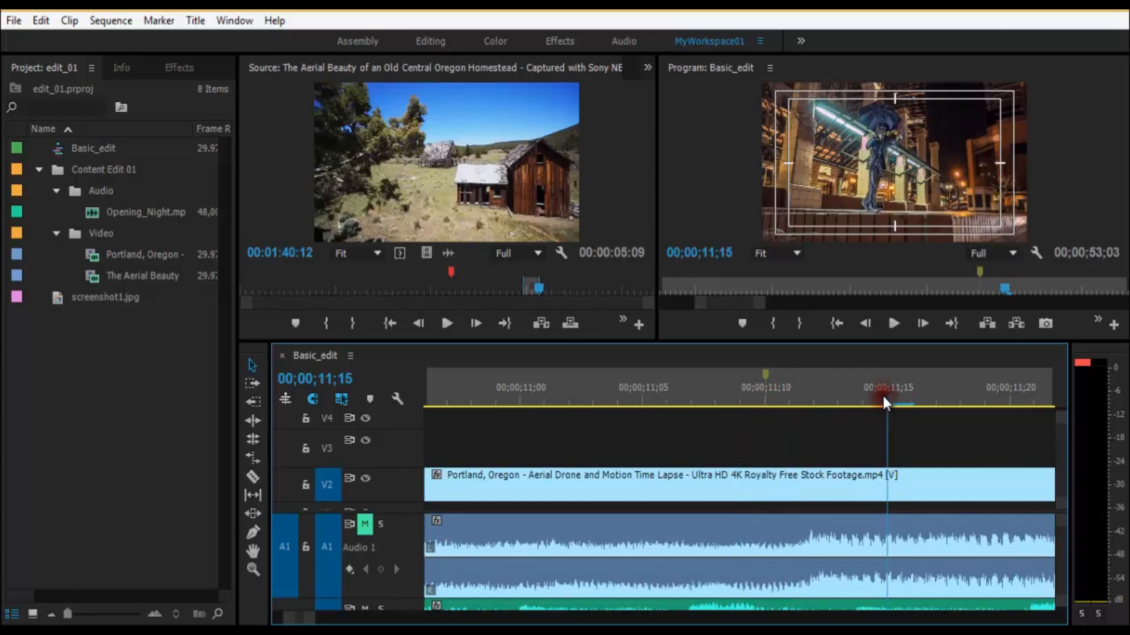
key(minus)
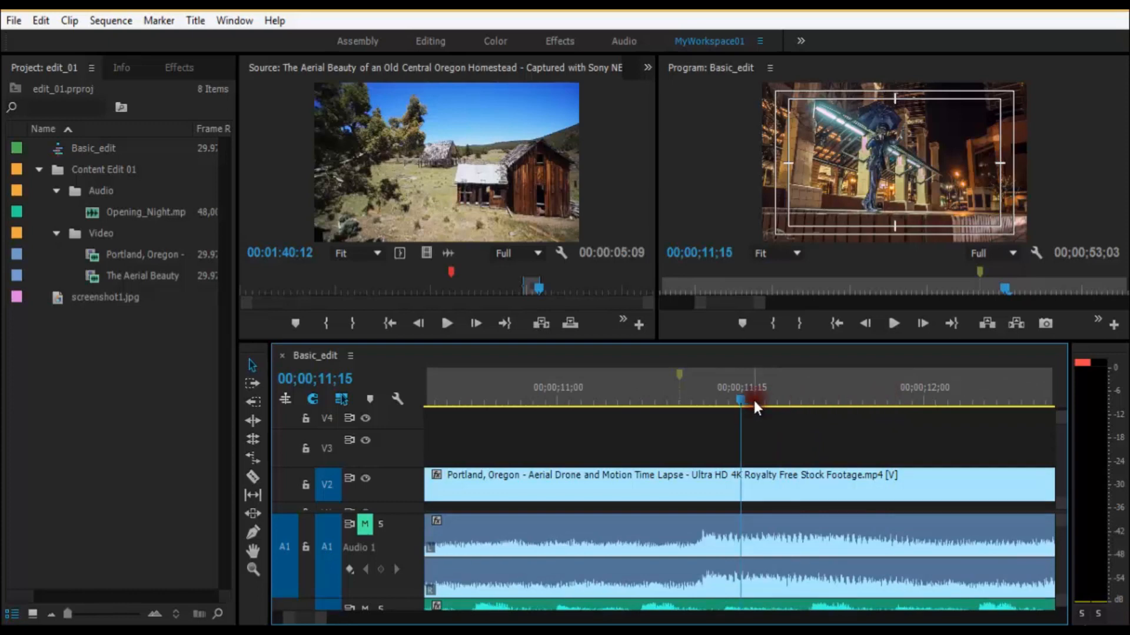
click(631, 391)
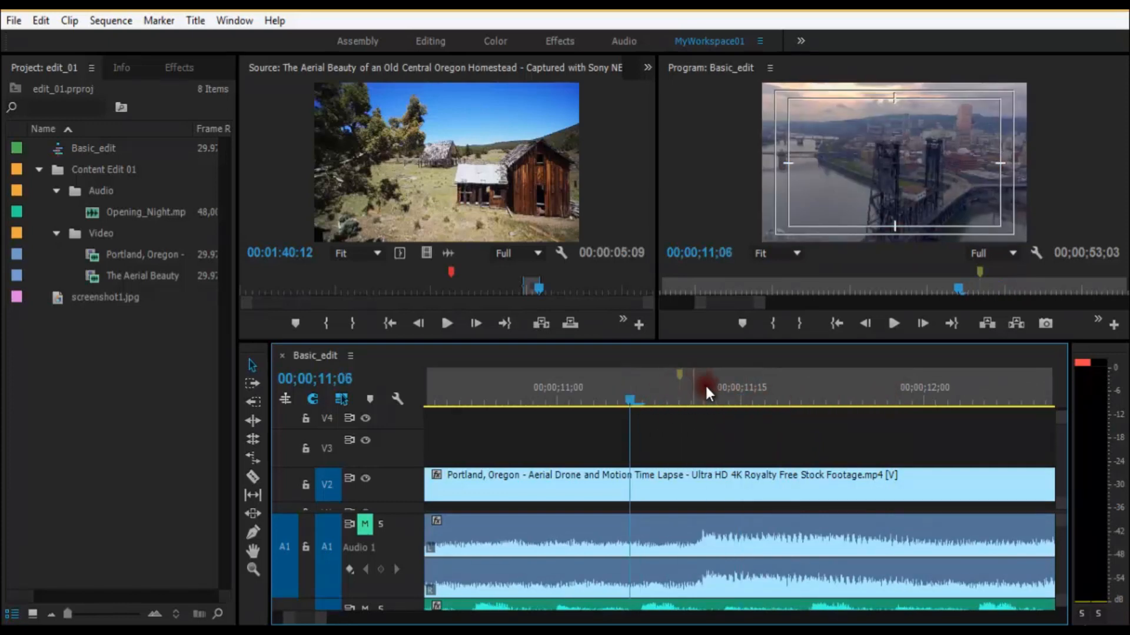
key(equal)
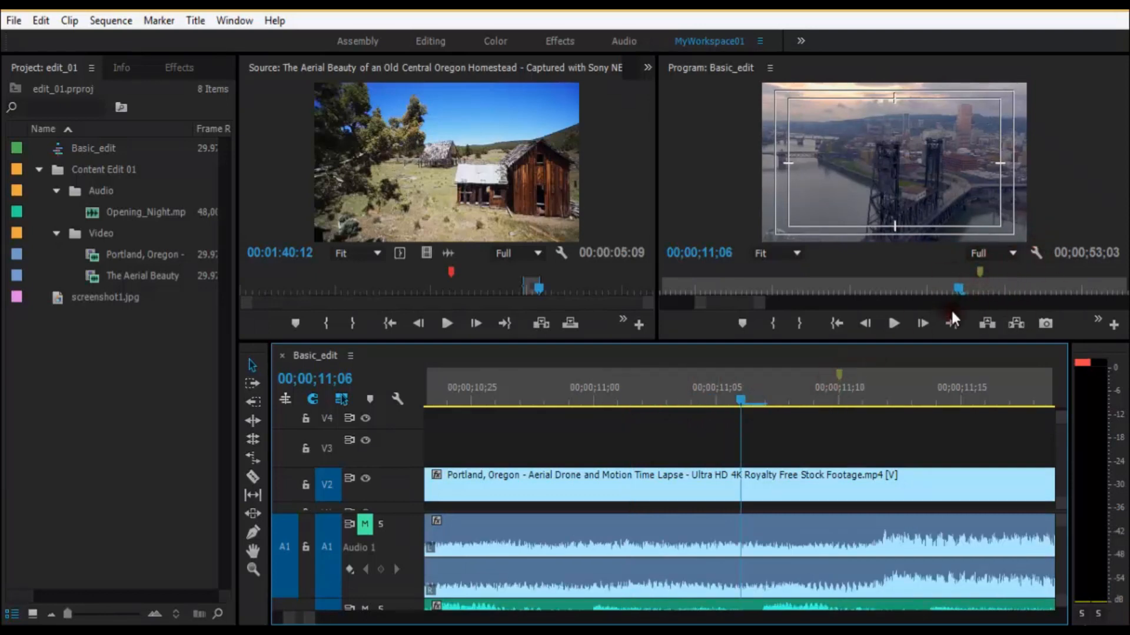
Step: Examine the sequence marker in the temporarily maximized Program monitor and review the marker commands available on the timeline ruler
key(grave)
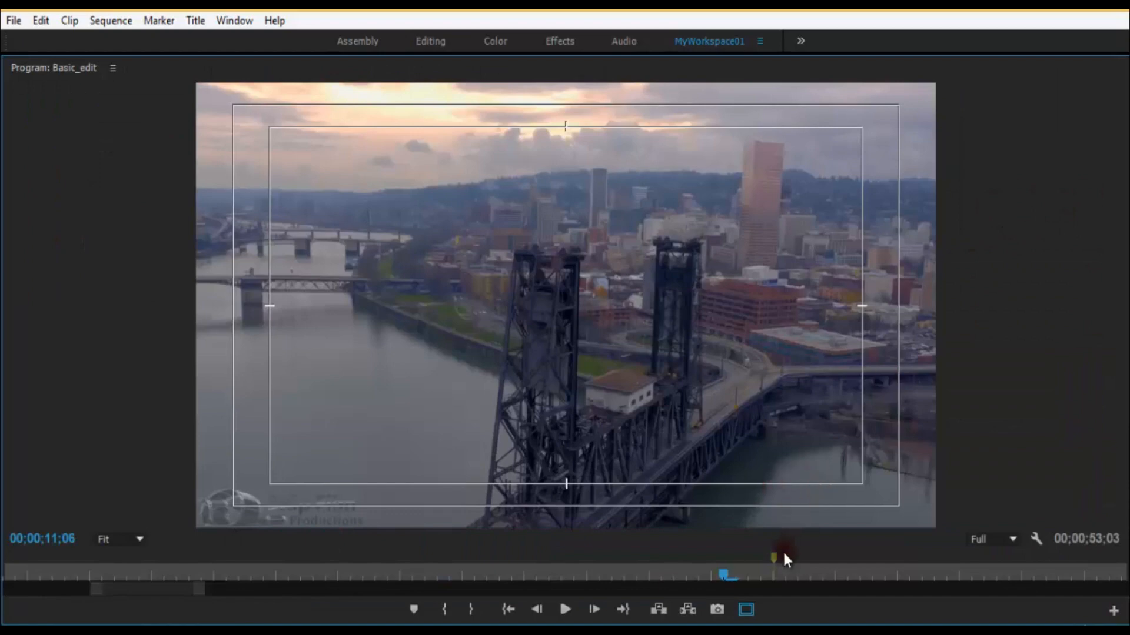
key(grave)
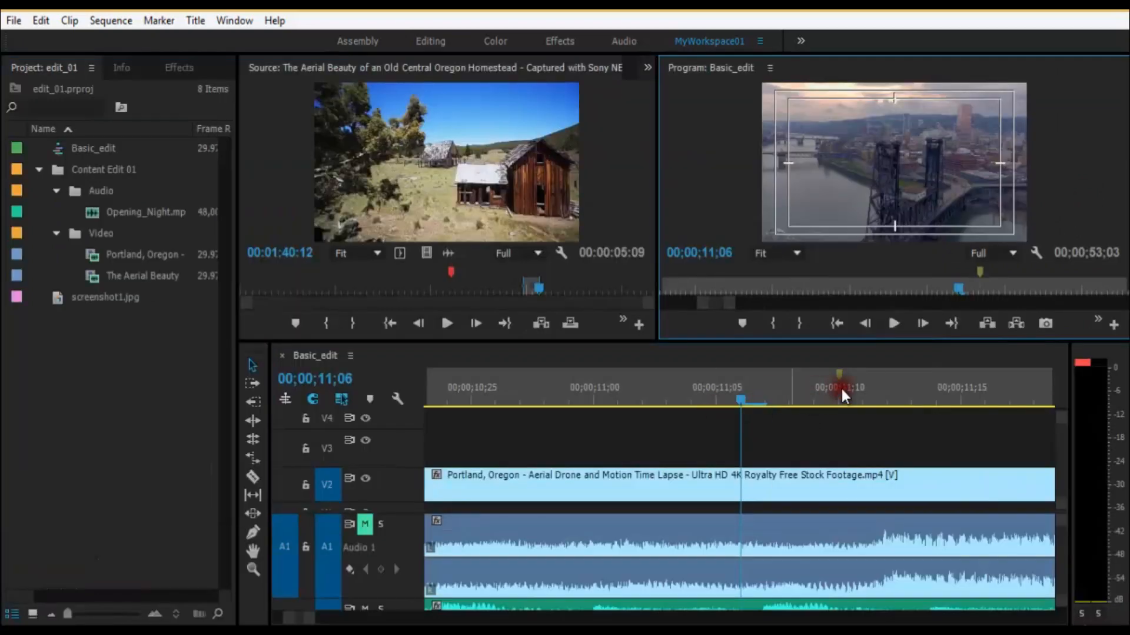
right_click(838, 376)
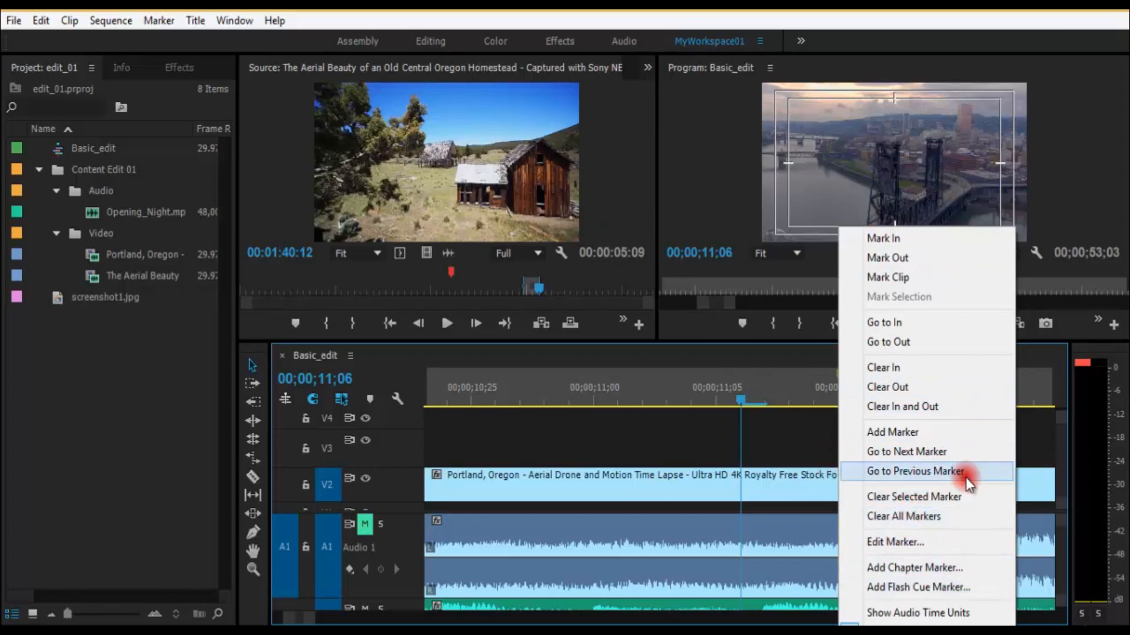
click(956, 517)
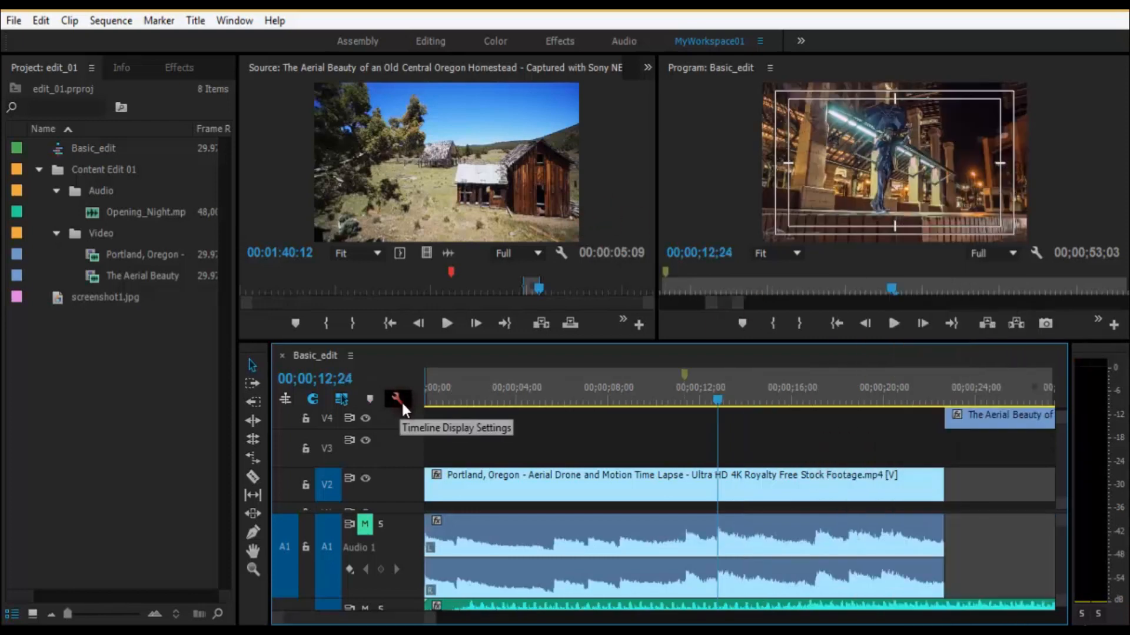
Step: Hide the video clip names in the timeline display settings and show them again
click(400, 402)
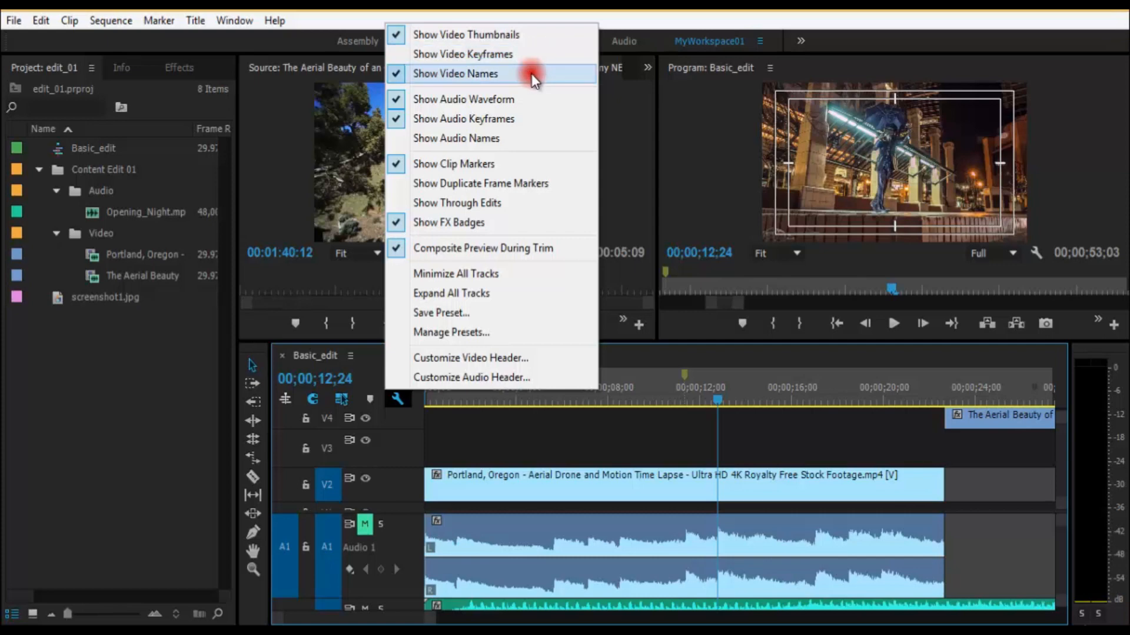
click(531, 73)
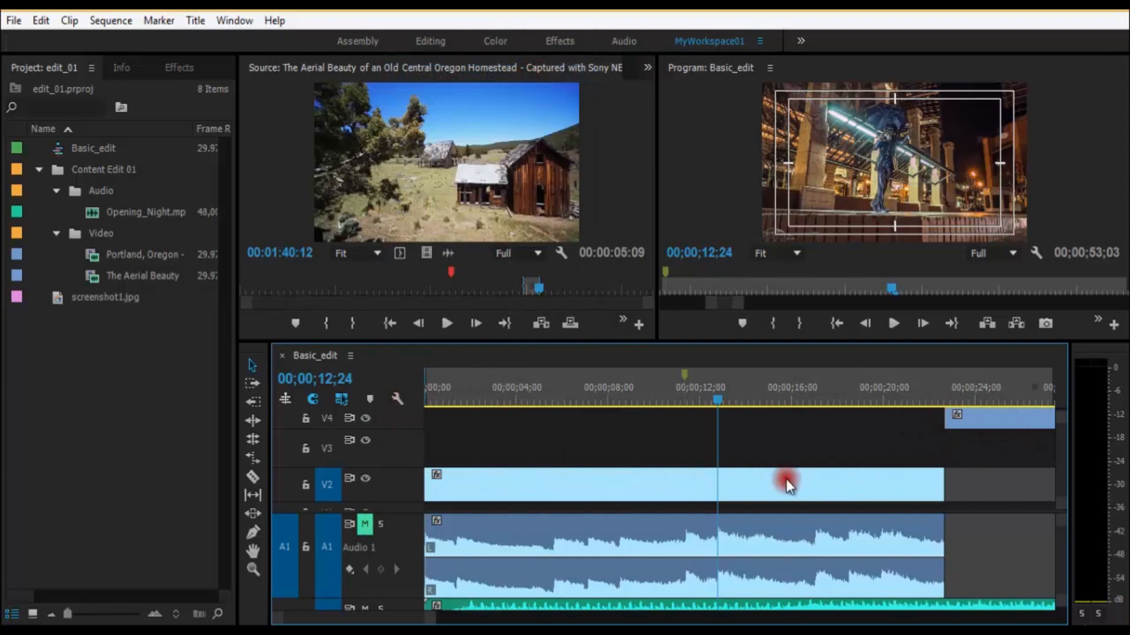
click(393, 404)
click(492, 74)
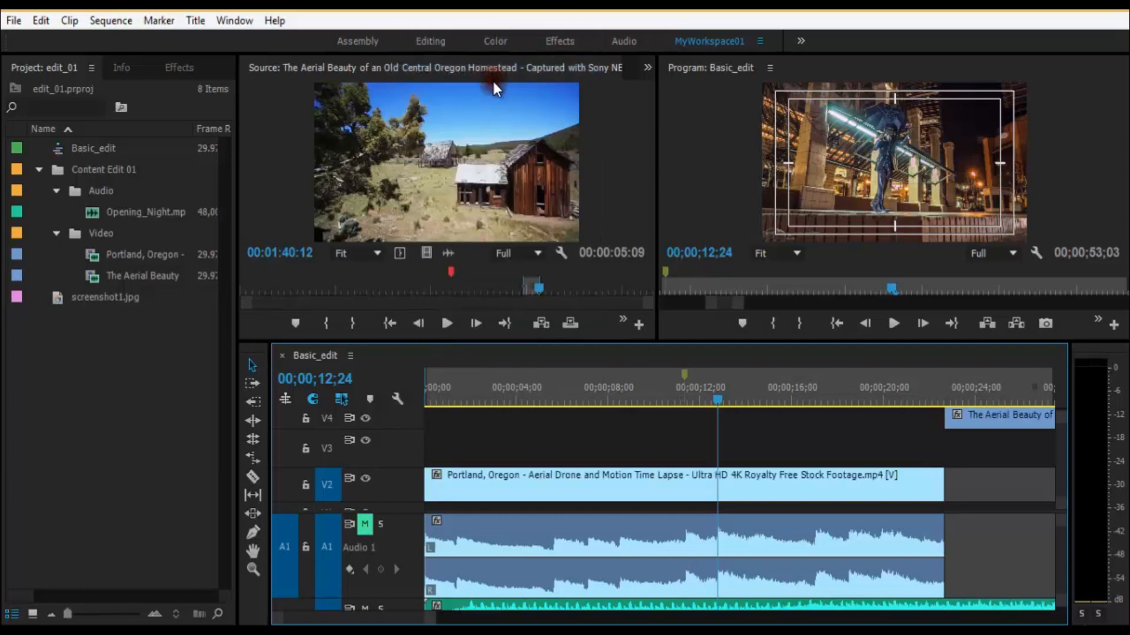
Step: Turn off the audio waveforms in the timeline display, turn them back on, and review the remaining display settings
click(397, 399)
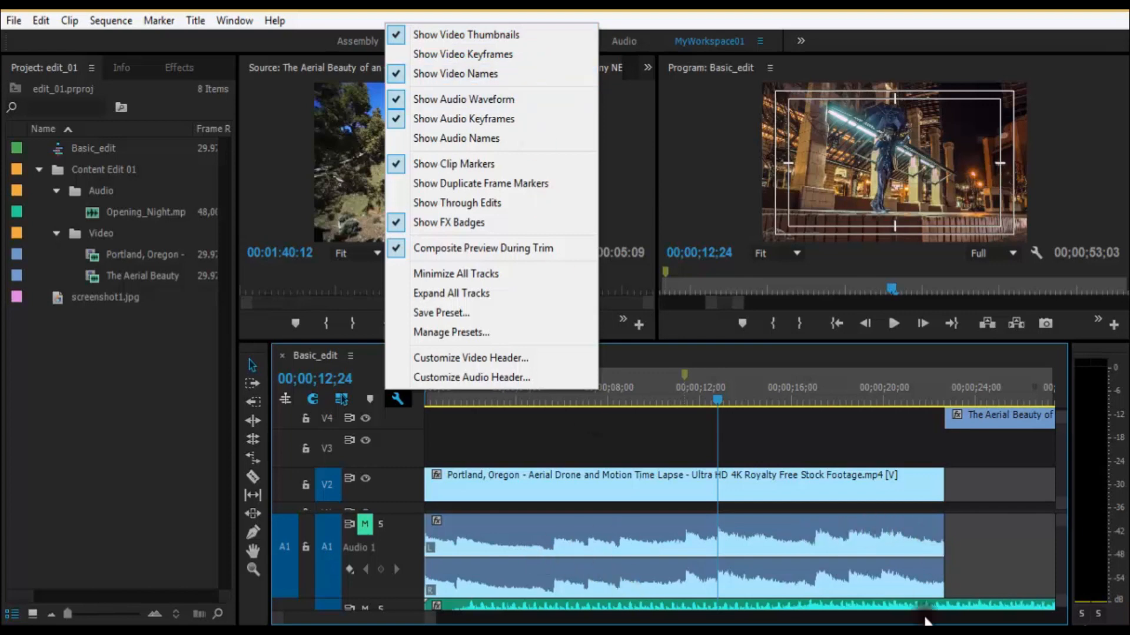
click(502, 98)
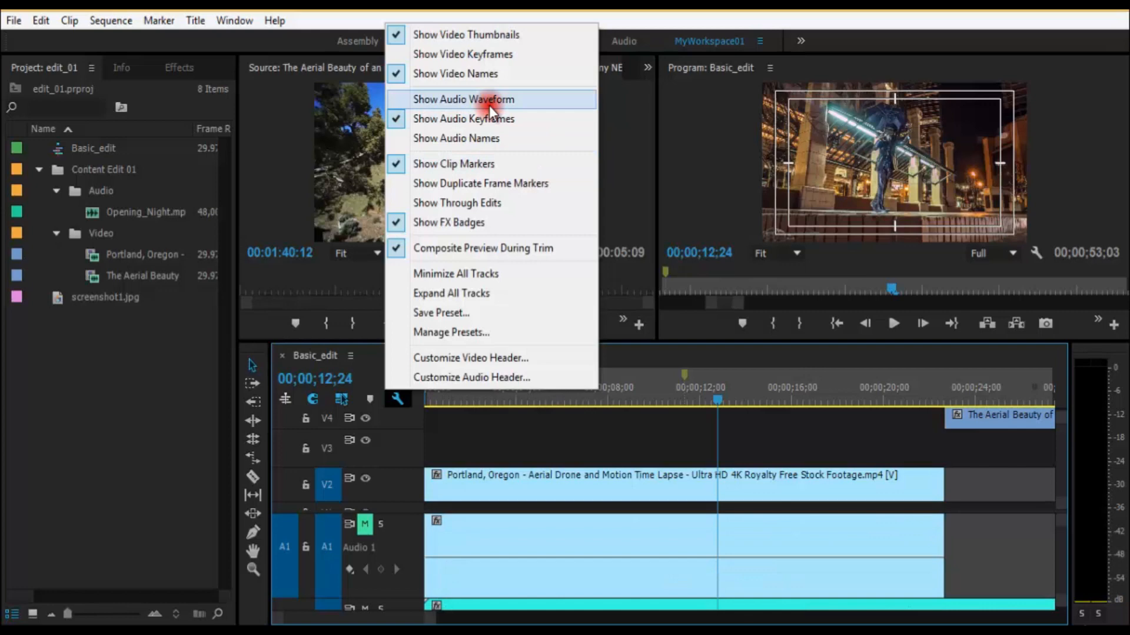
click(489, 100)
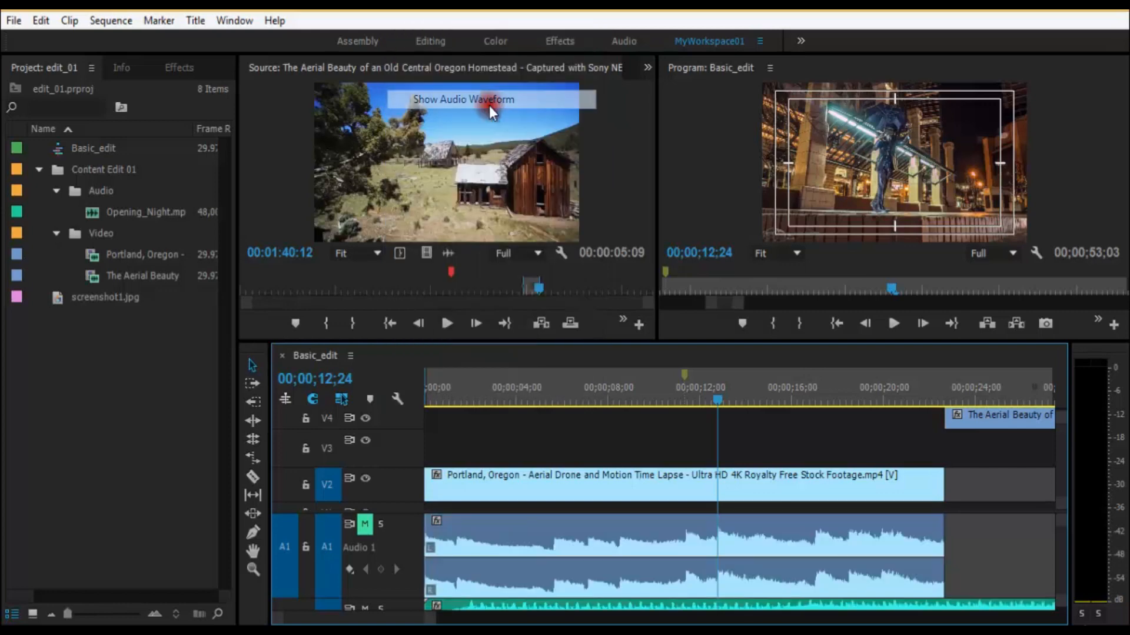
click(399, 400)
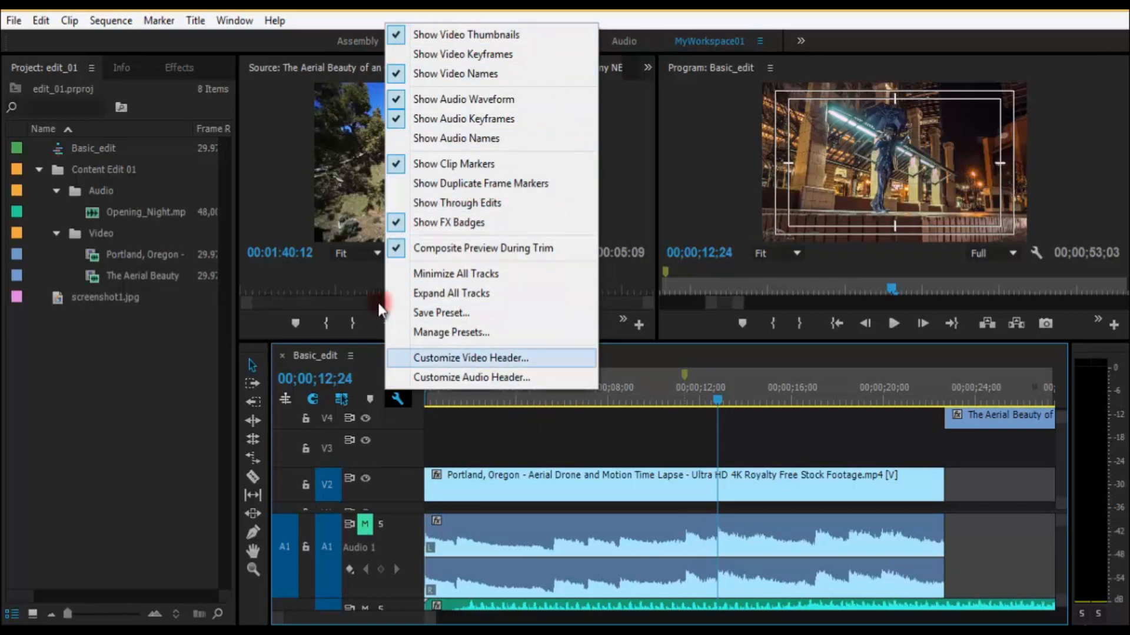
Step: Scrub the sequence to 00;00;21;22 and on to 00;00;25;05, inside the Aerial Beauty clip on track V4
drag(507, 402, 924, 391)
key(minus)
key(equal)
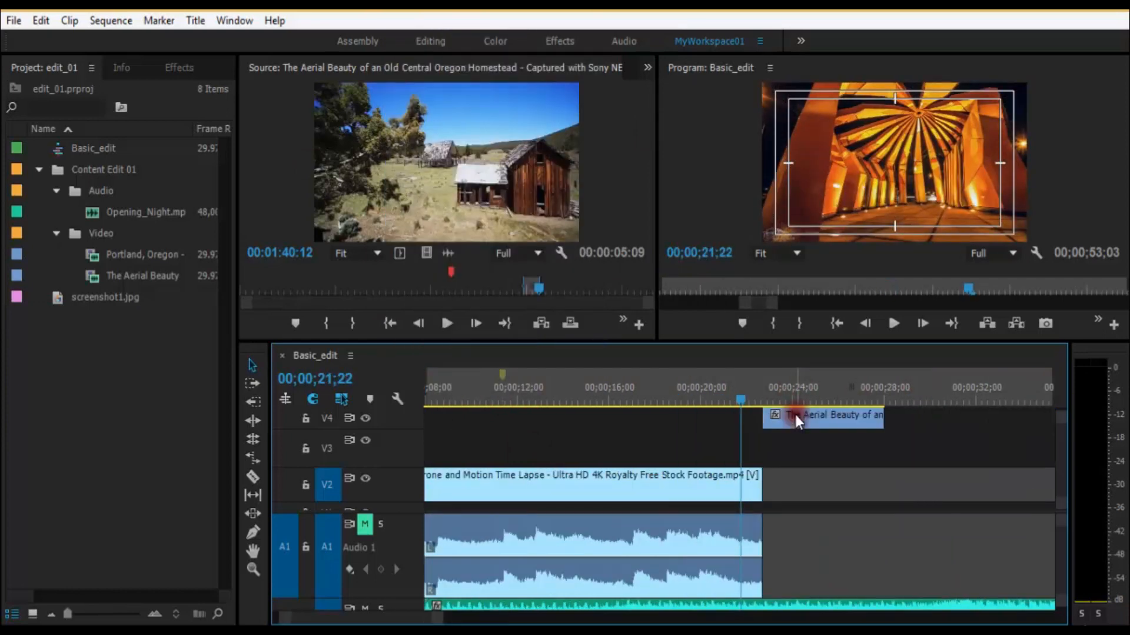
key(minus)
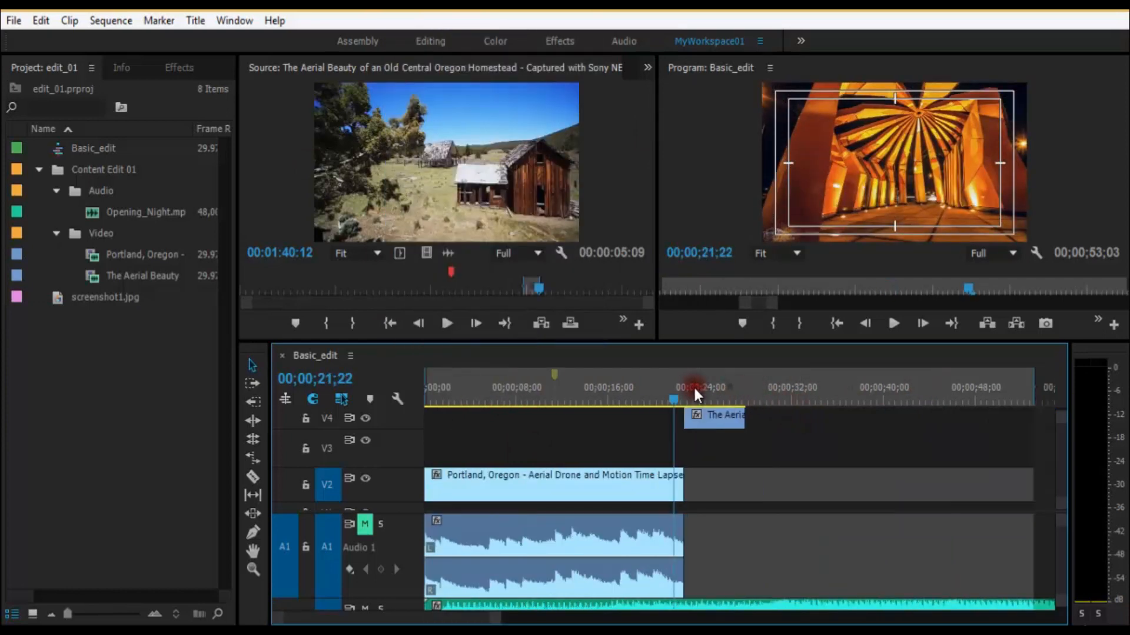
click(713, 400)
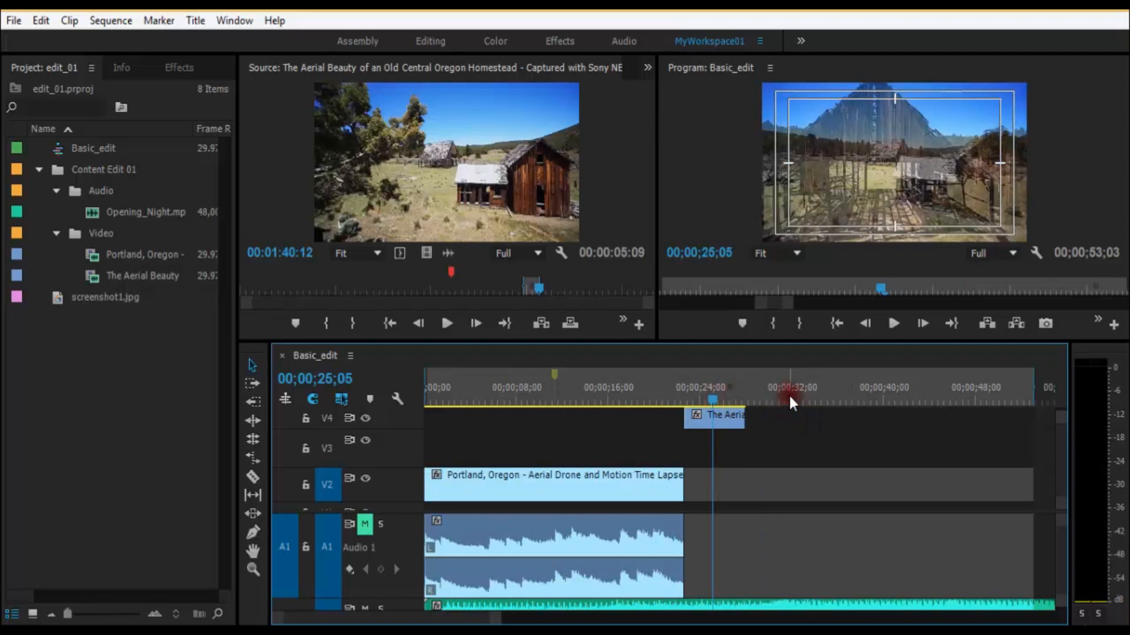